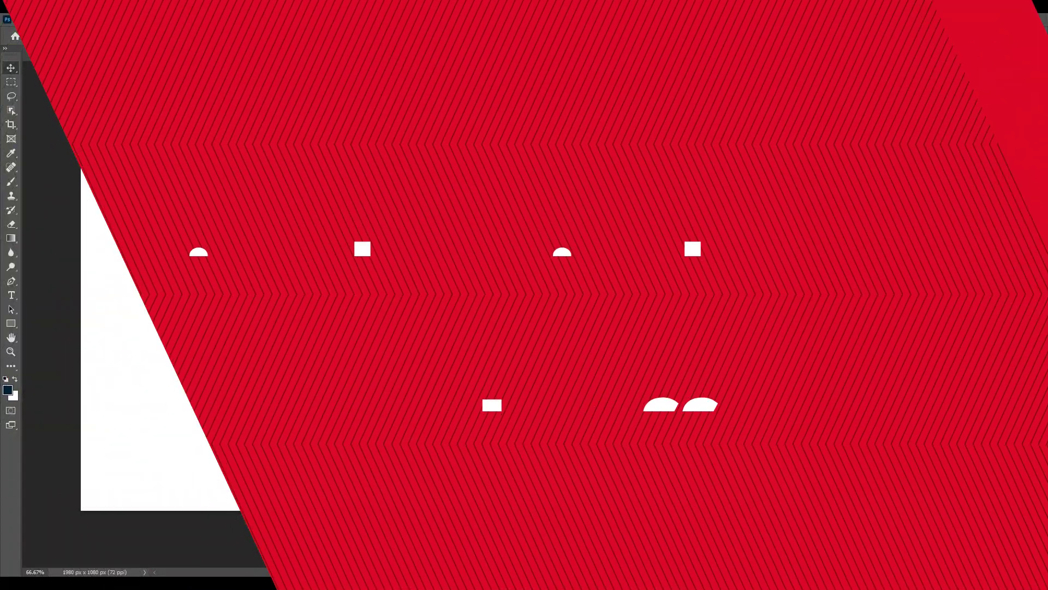
Make Layer 11's jumping-woman photo visible on its purple background.
scroll(486, 280, up, 1)
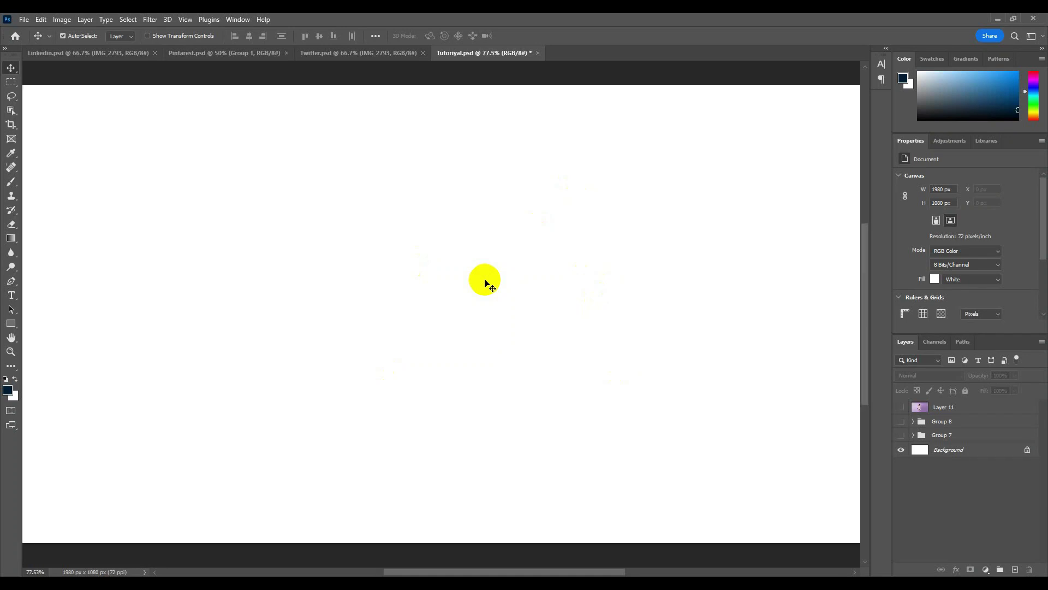
click(911, 441)
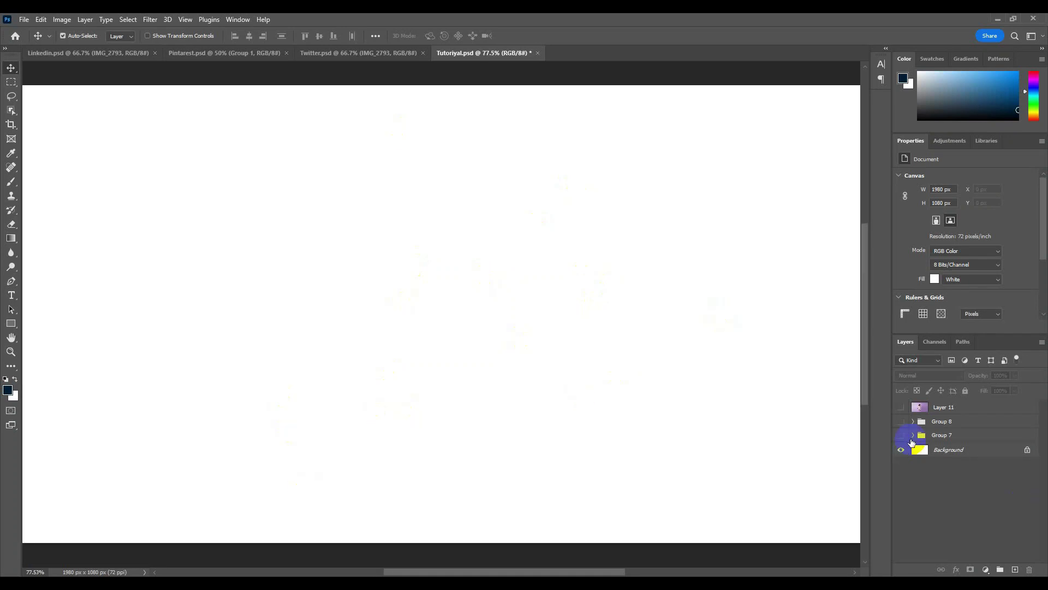
click(901, 407)
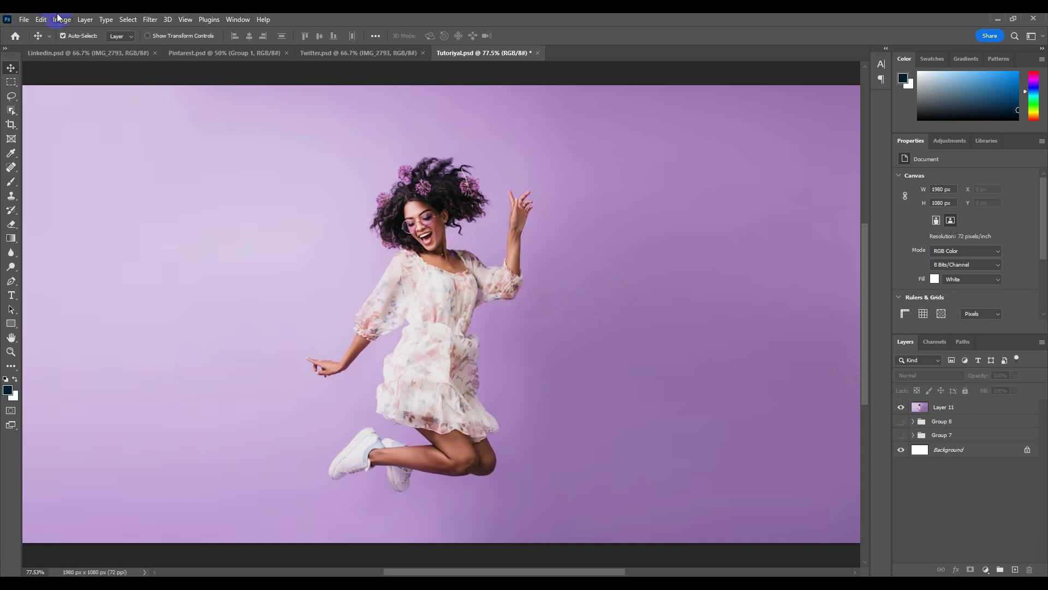
Make Layer 11 active and use Select > Subject to outline the woman.
click(127, 19)
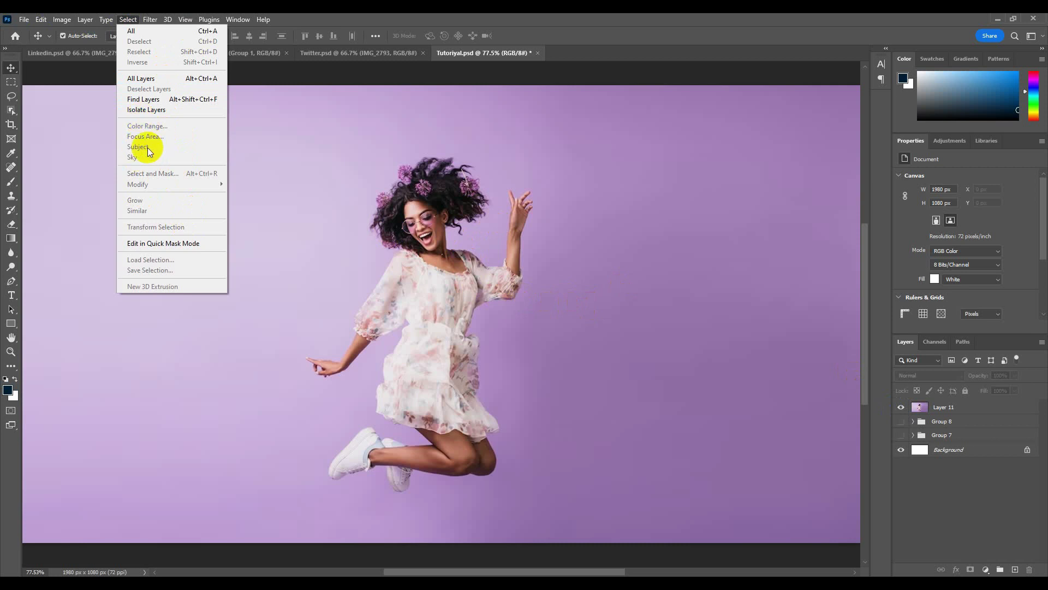
click(971, 414)
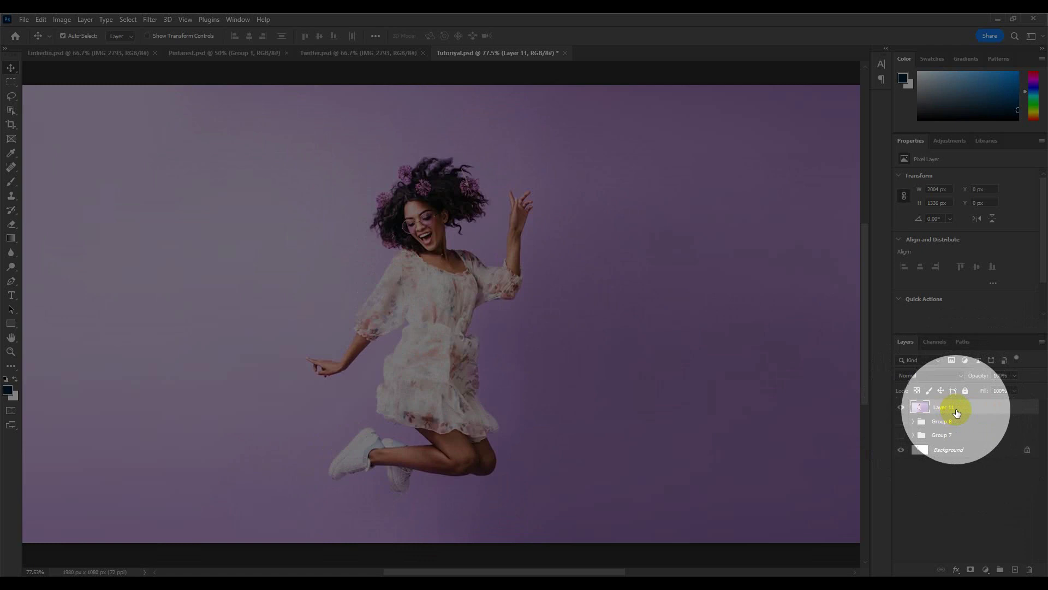
click(131, 22)
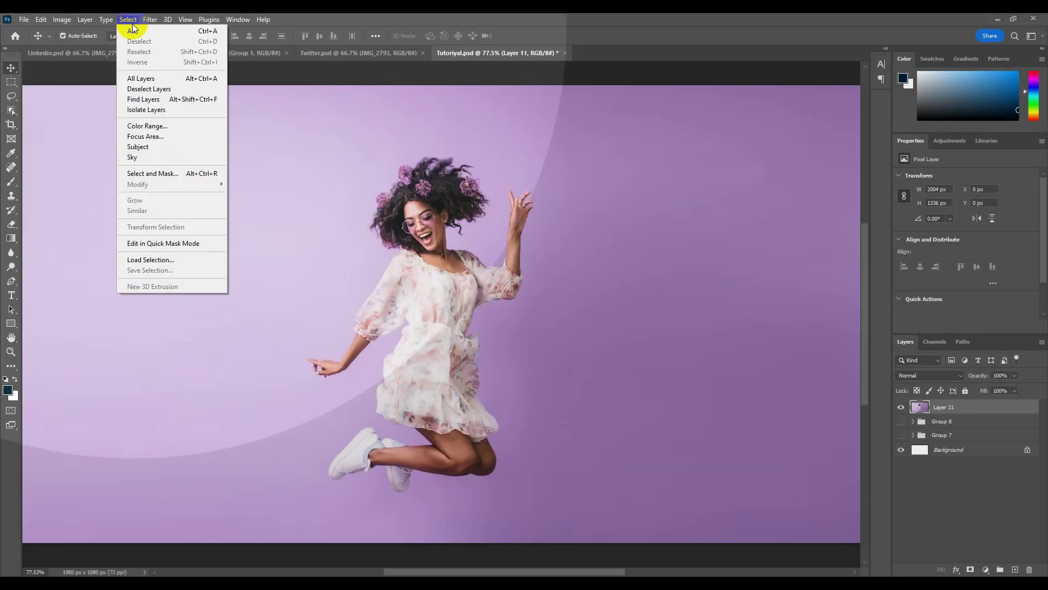
click(158, 146)
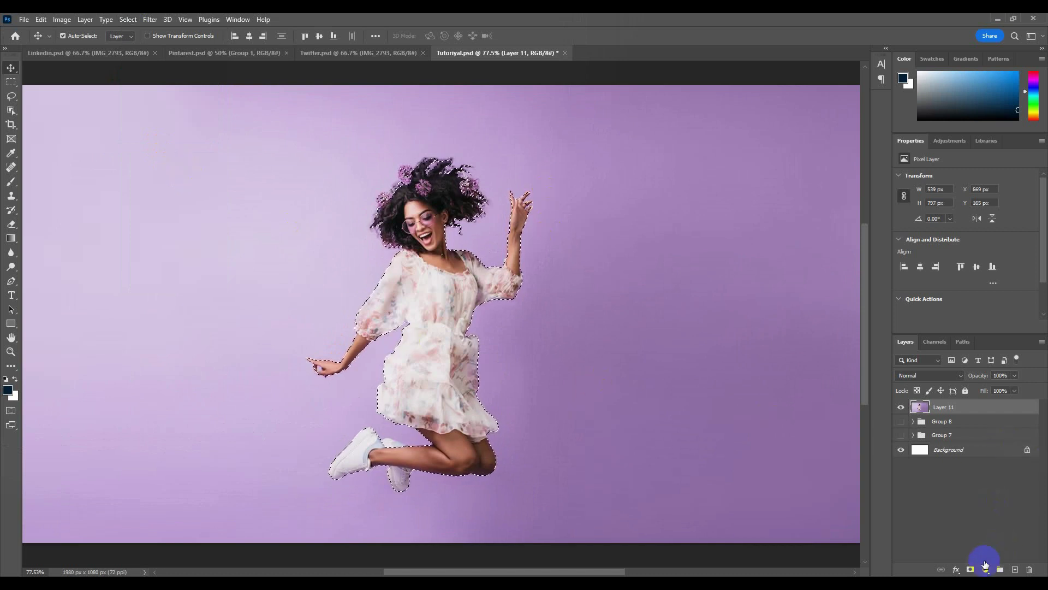
Add a layer mask to Layer 11, then undo it to restore the full purple photo.
click(971, 569)
click(917, 409)
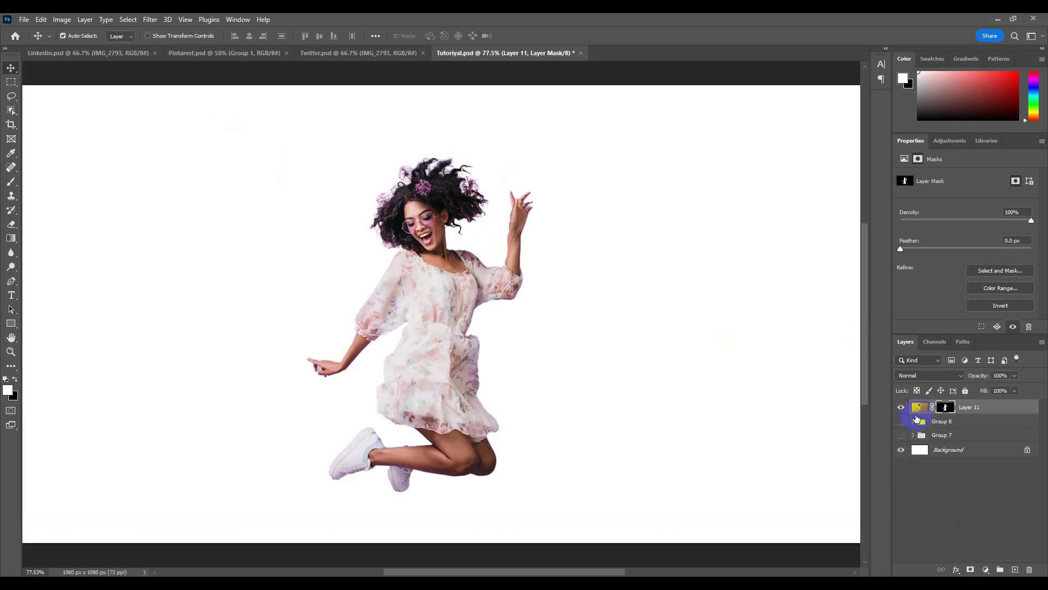
click(917, 408)
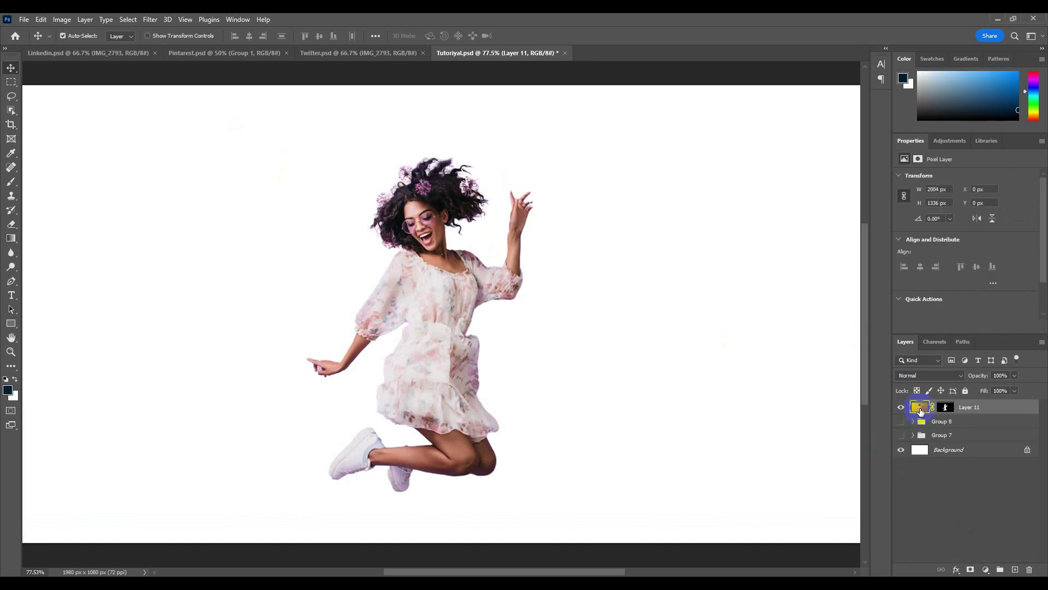
right_click(920, 409)
click(953, 499)
click(901, 408)
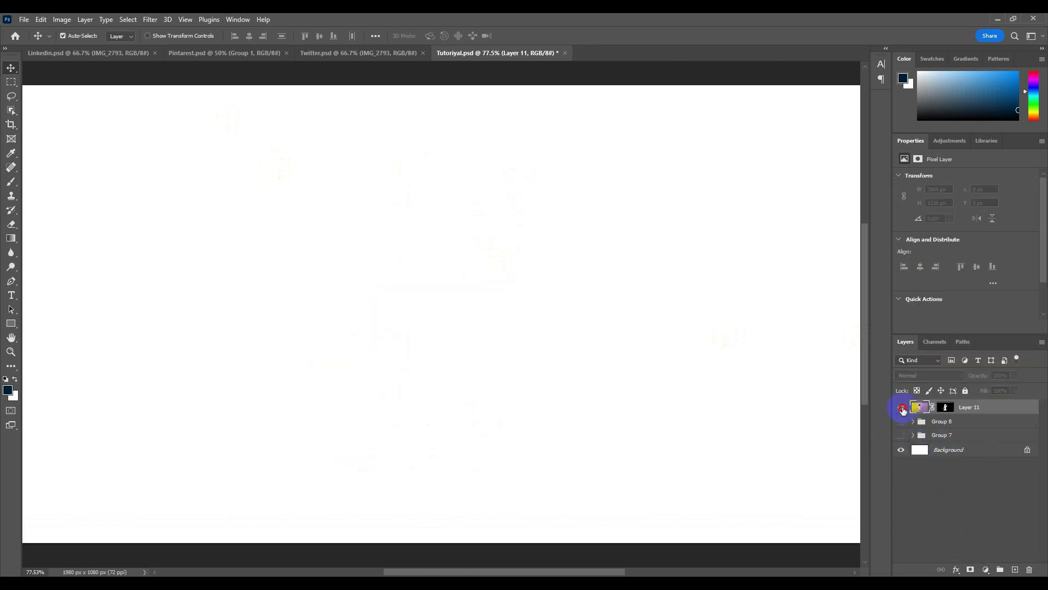
key(ctrl+z)
key(ctrl+z)
key(ctrl+z)
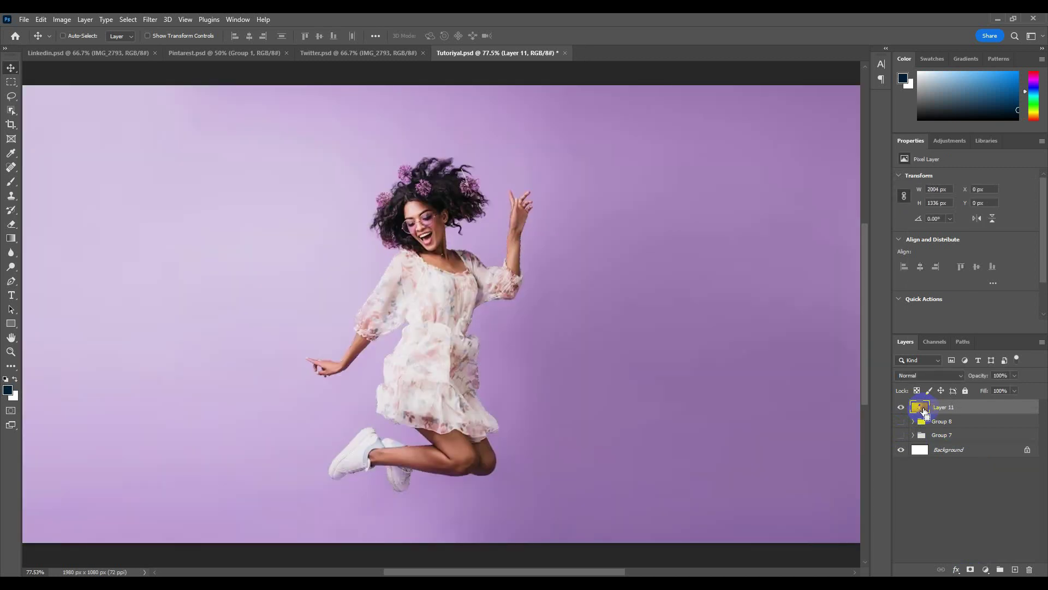
Copy the selected woman onto new Layer 12, check the cutout, and make Layer 12 active.
ctrl+click(922, 411)
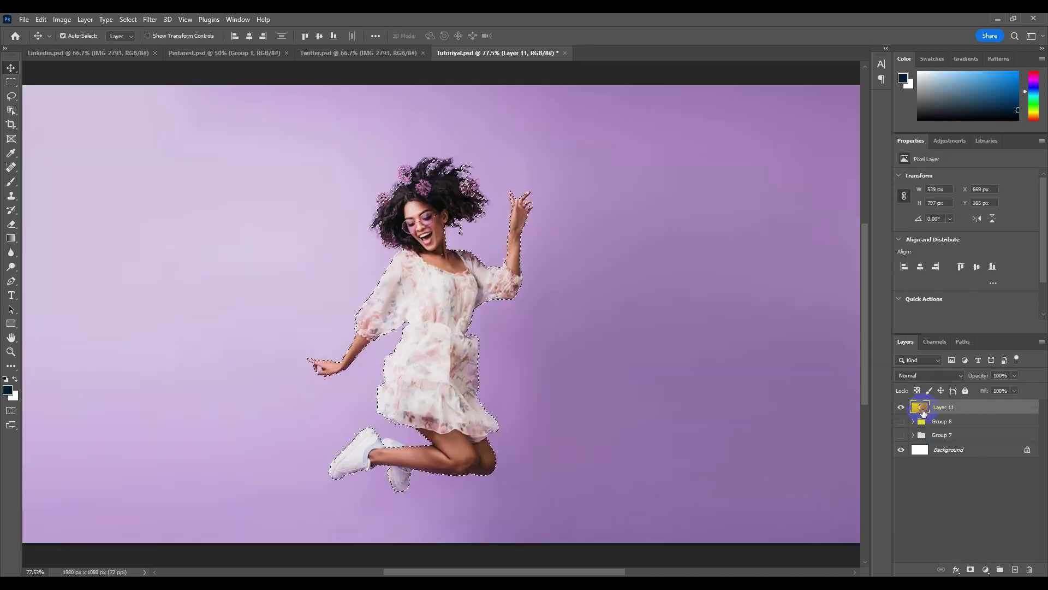
key(ctrl+j)
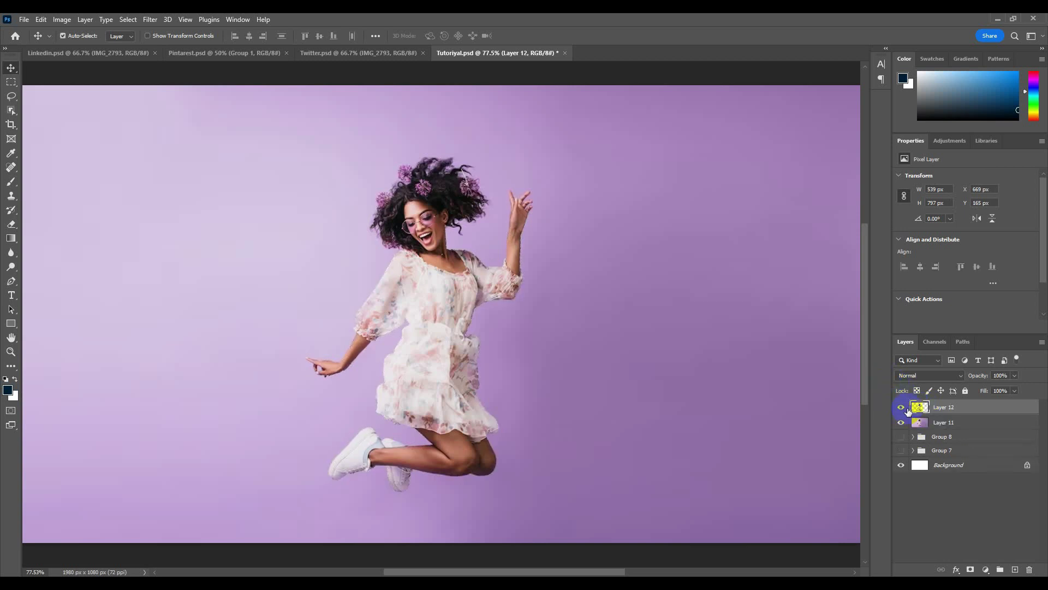
click(902, 424)
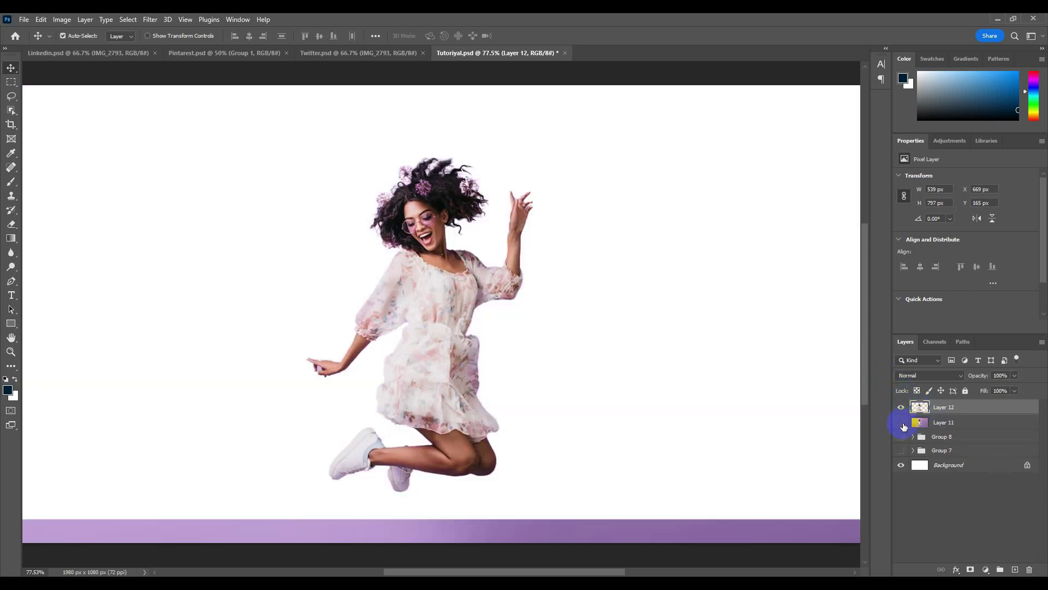
click(901, 423)
click(902, 424)
click(902, 425)
click(939, 409)
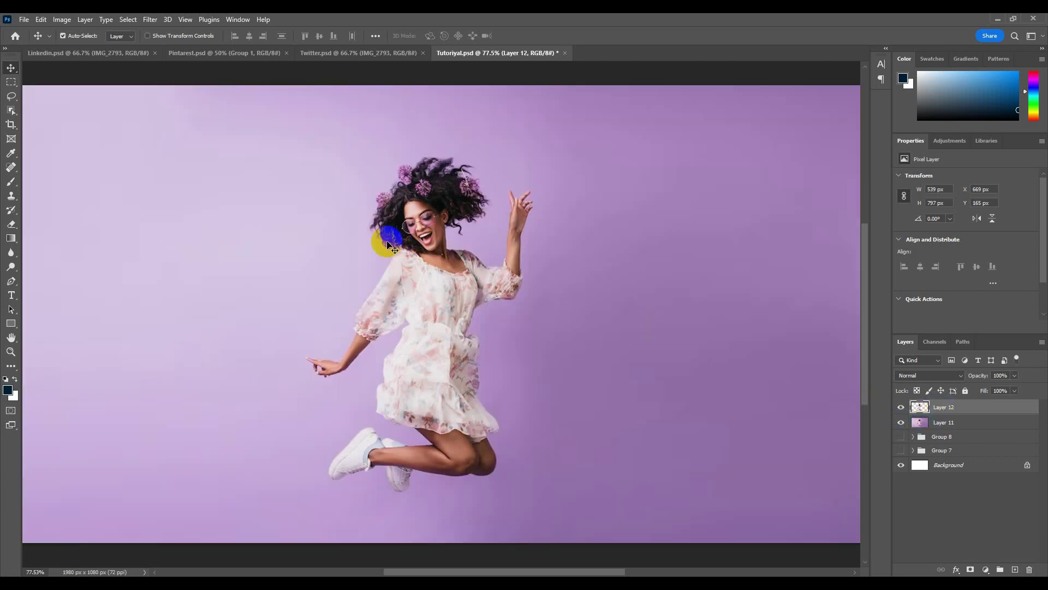
Copy a thin 15 × 745 px vertical strip of the woman onto Layer 13, placed beneath Layer 12.
key(m)
mouse_move(405, 276)
mouse_down()
mouse_move(411, 178)
mouse_move(406, 479)
mouse_up()
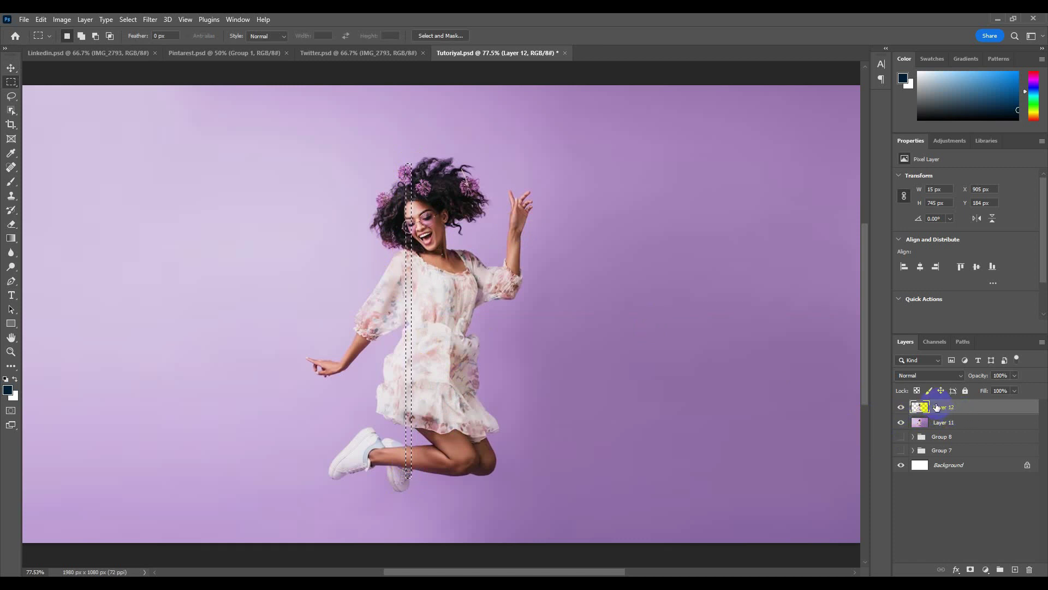
key(ctrl+j)
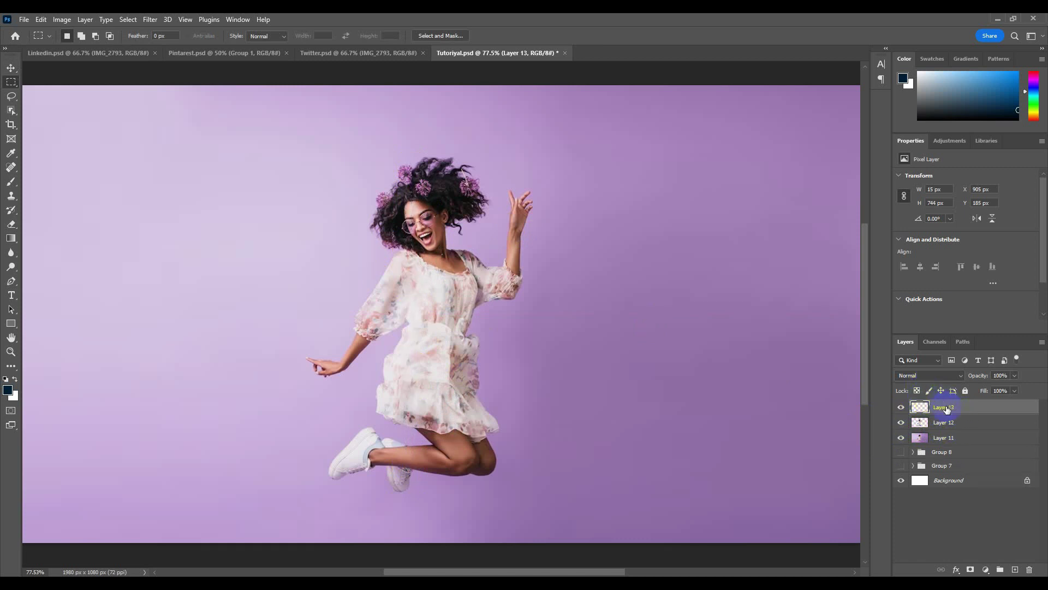
drag(946, 409, 943, 427)
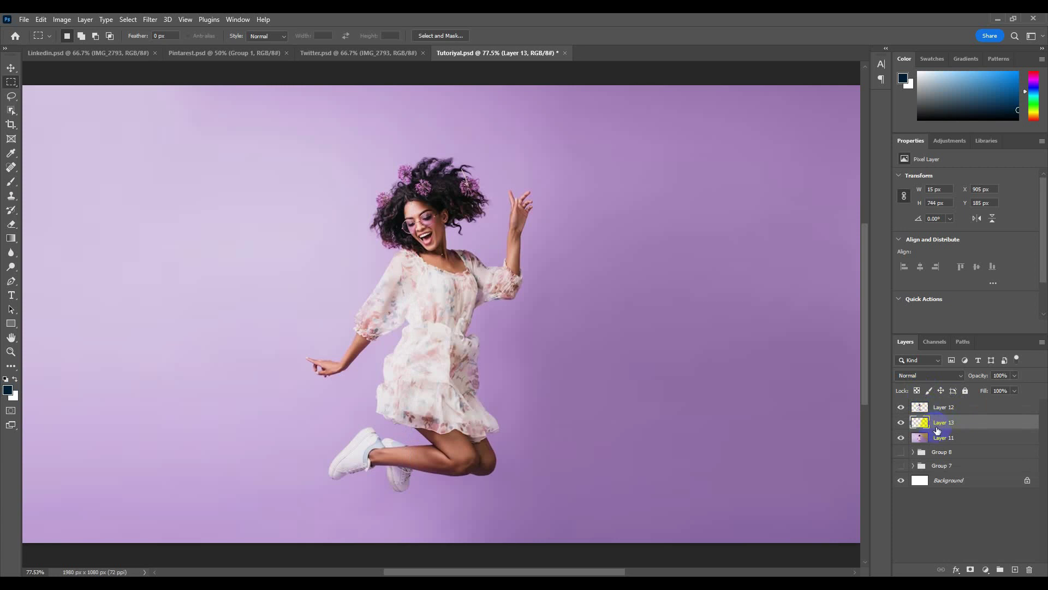
Free-transform the strip into a short band of streaks stretched past both canvas edges.
key(ctrl+t)
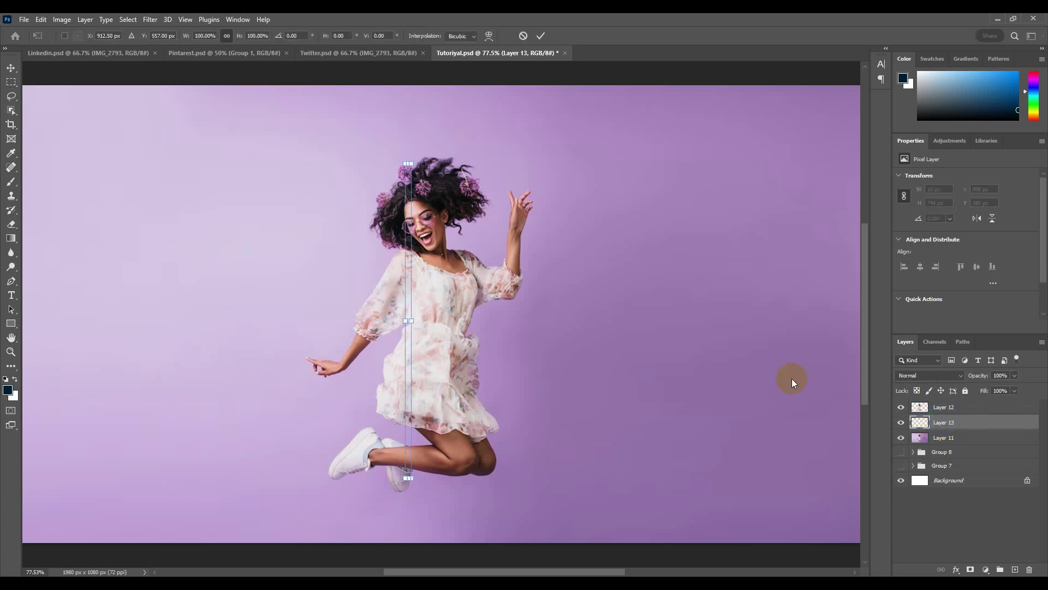
mouse_move(417, 324)
mouse_down()
mouse_move(865, 327)
mouse_move(787, 326)
mouse_up()
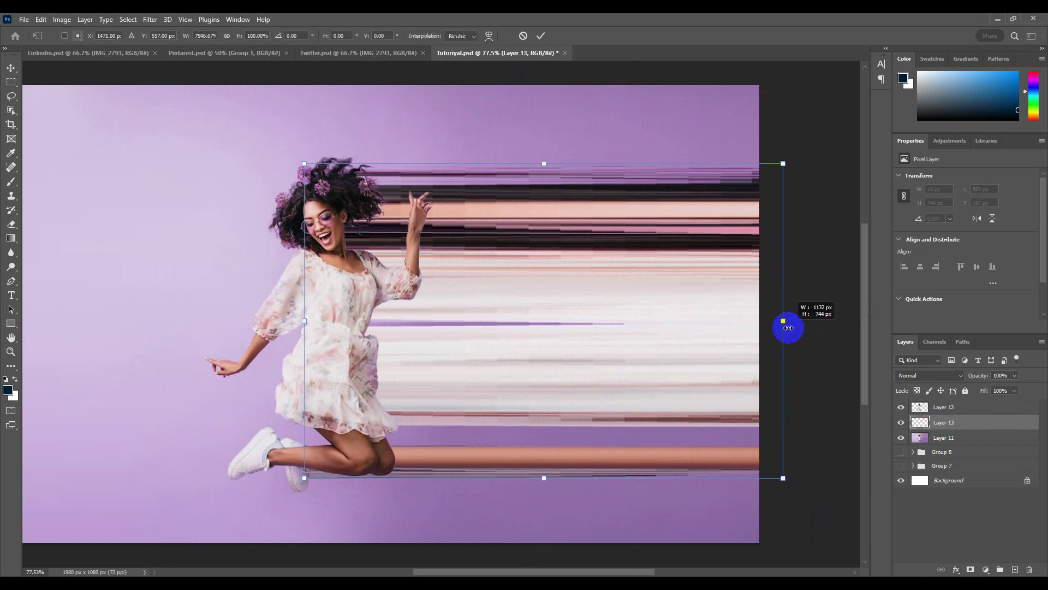
mouse_move(306, 322)
mouse_down()
mouse_move(31, 323)
mouse_move(327, 344)
mouse_up()
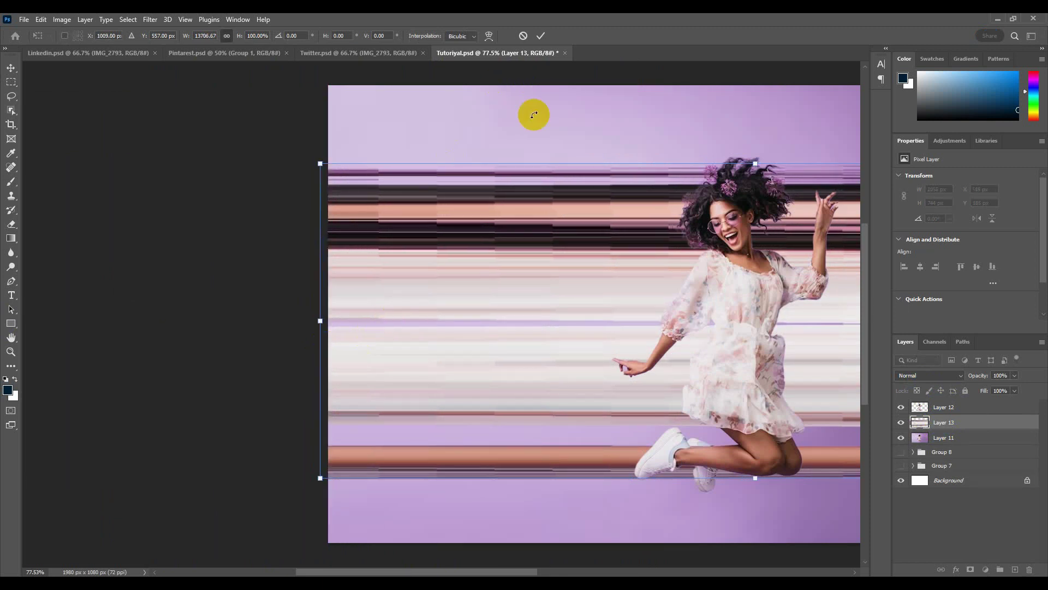
drag(694, 129, 531, 134)
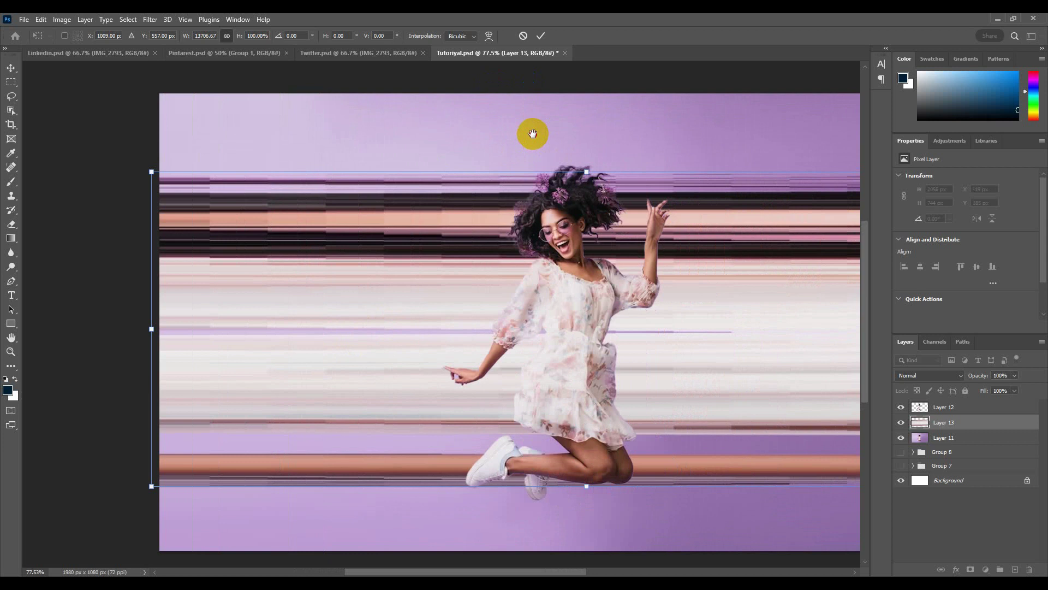
drag(585, 171, 591, 226)
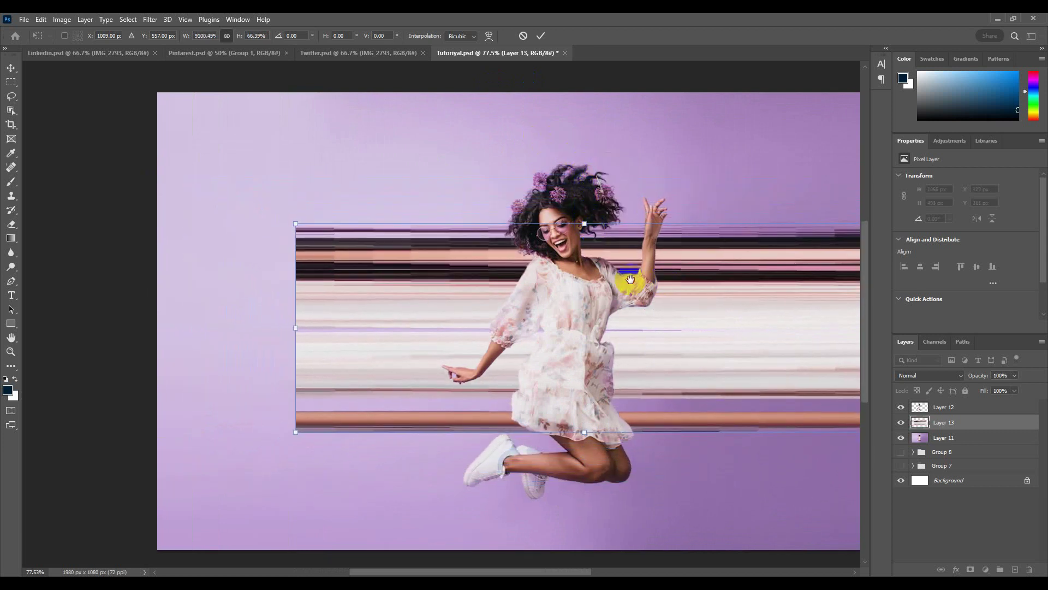
drag(625, 262, 529, 265)
drag(734, 310, 859, 313)
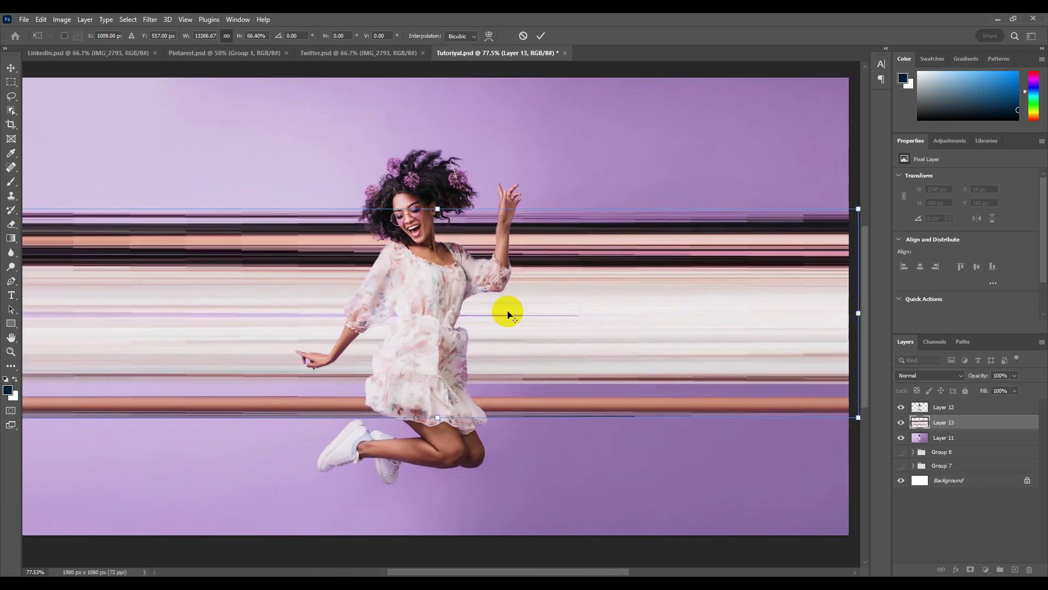
scroll(508, 315, down, 2)
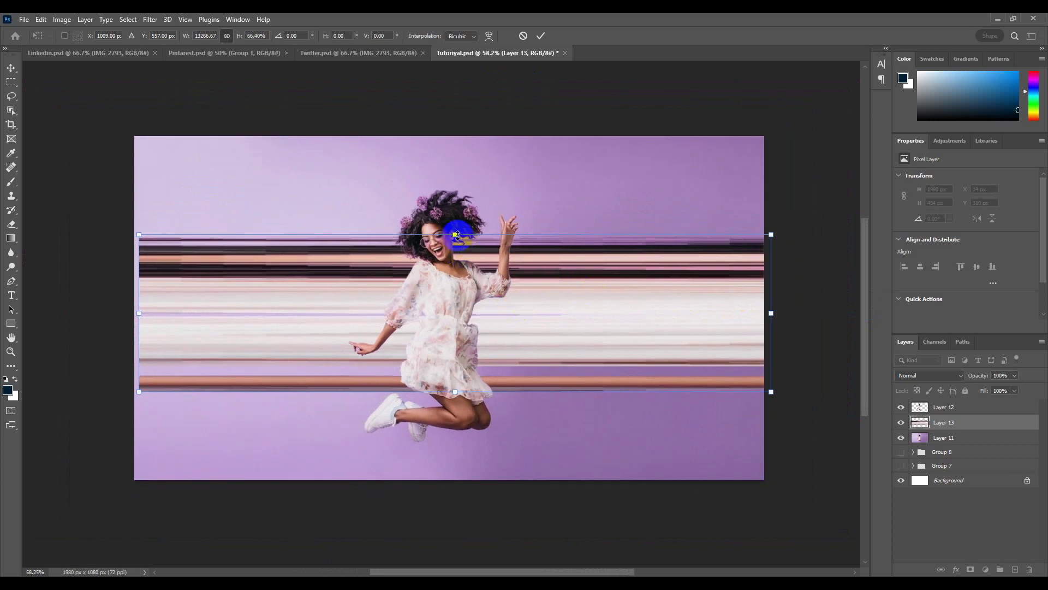
drag(456, 235, 456, 252)
drag(703, 313, 841, 320)
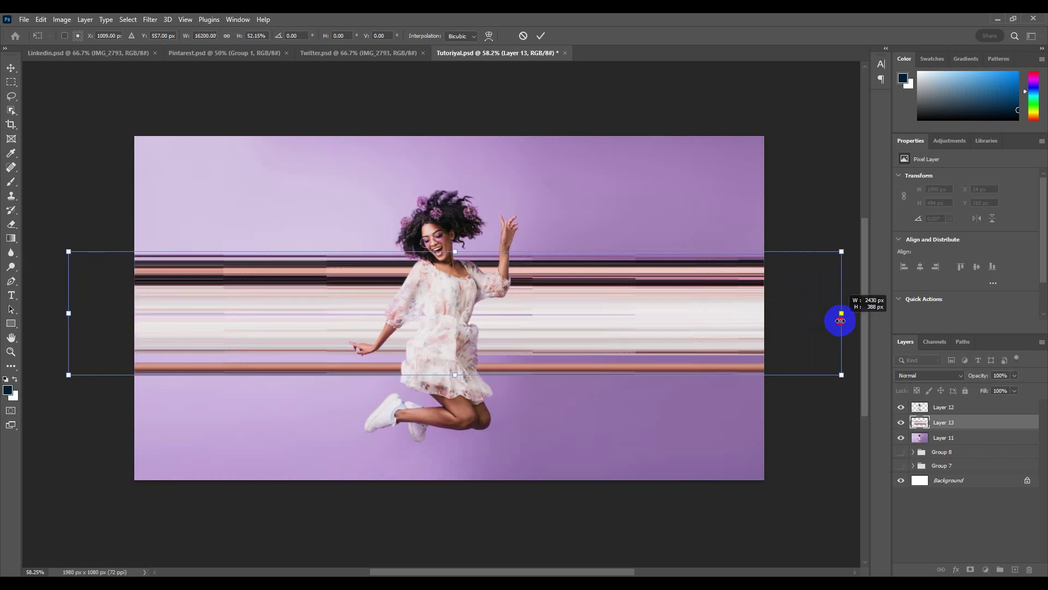
Apply the streak transform, then toggle the cutout and purple background layers to compare.
click(541, 38)
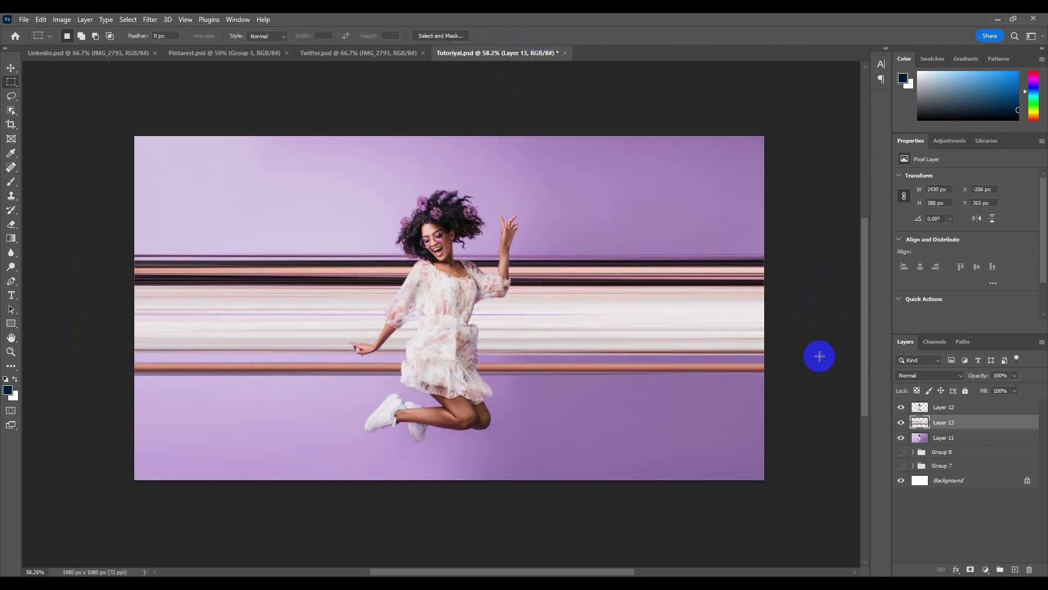
click(902, 408)
click(902, 408)
click(902, 408)
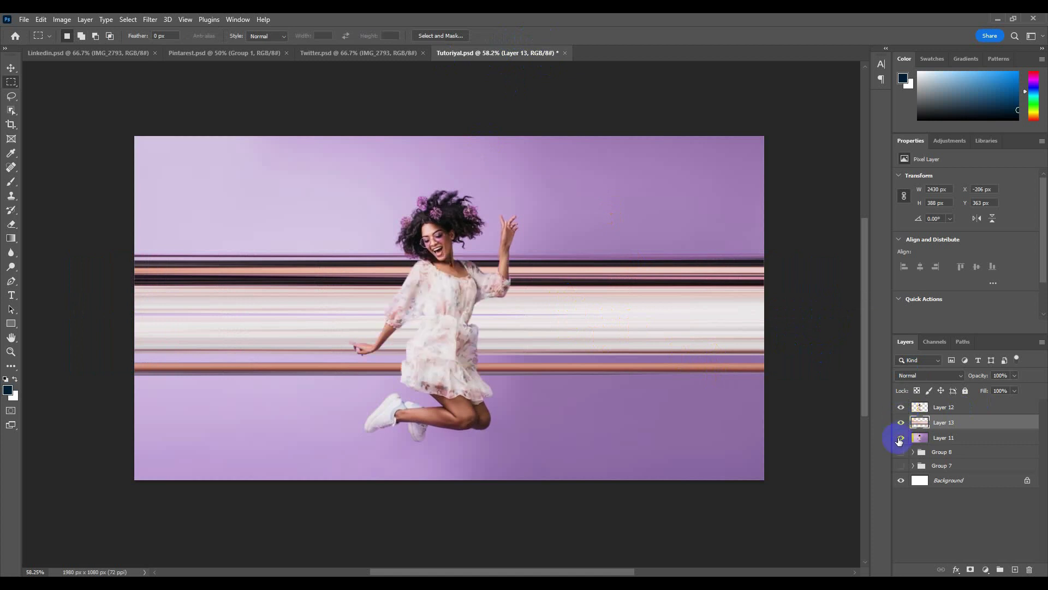
click(900, 439)
click(900, 439)
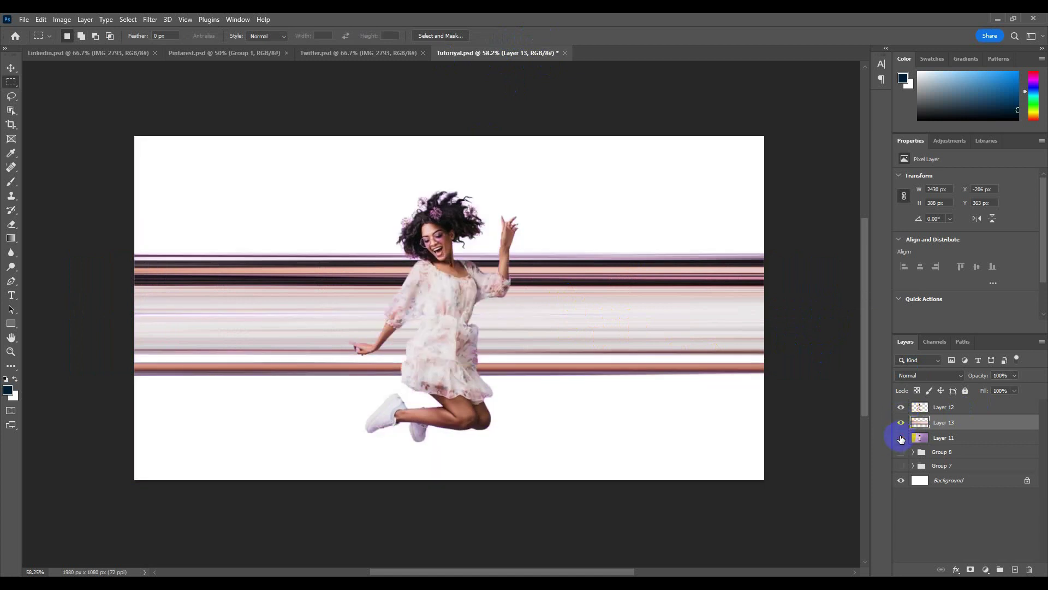
click(900, 438)
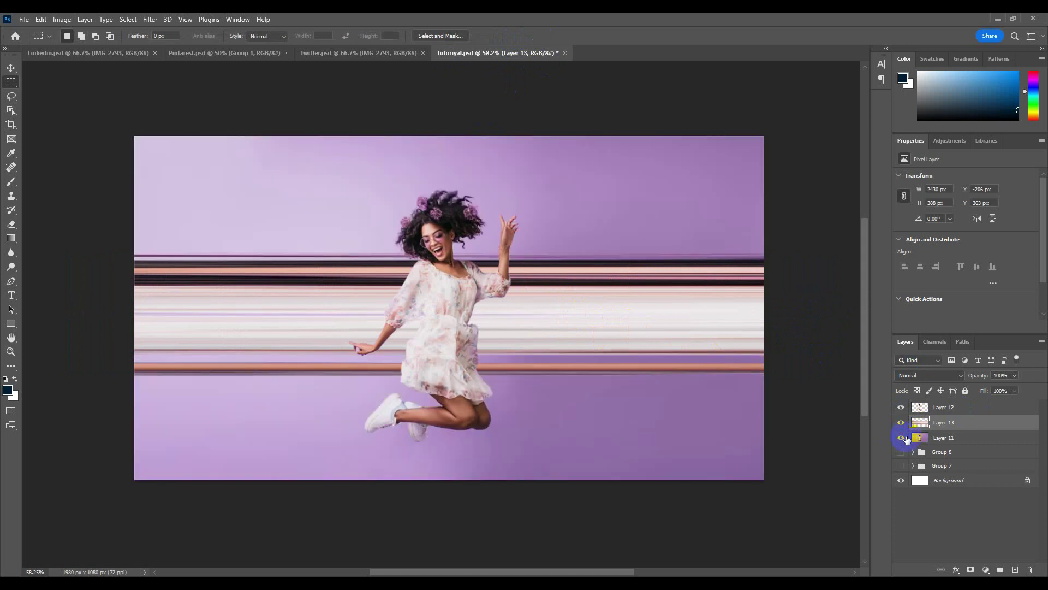
Apply Polar Coordinates (Rectangular to Polar) to bend Layer 13's streaks into rings.
key(v)
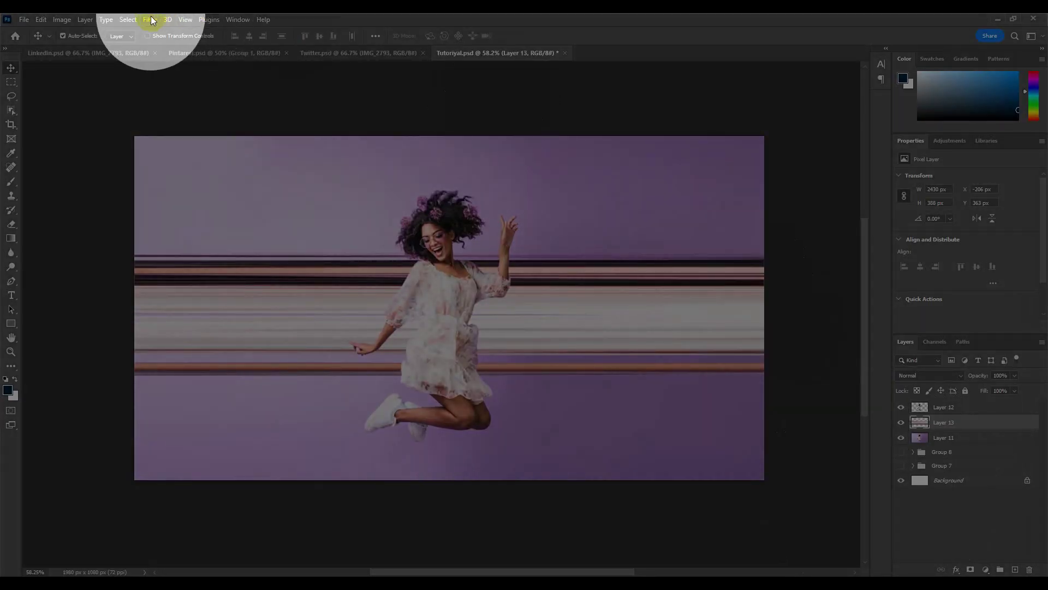
click(153, 20)
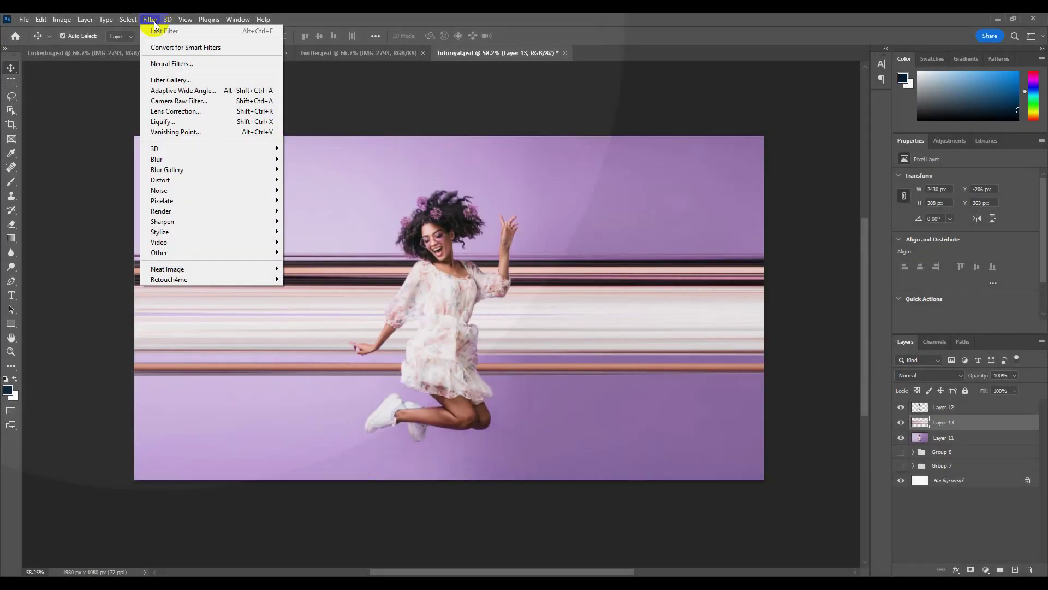
mouse_move(160, 179)
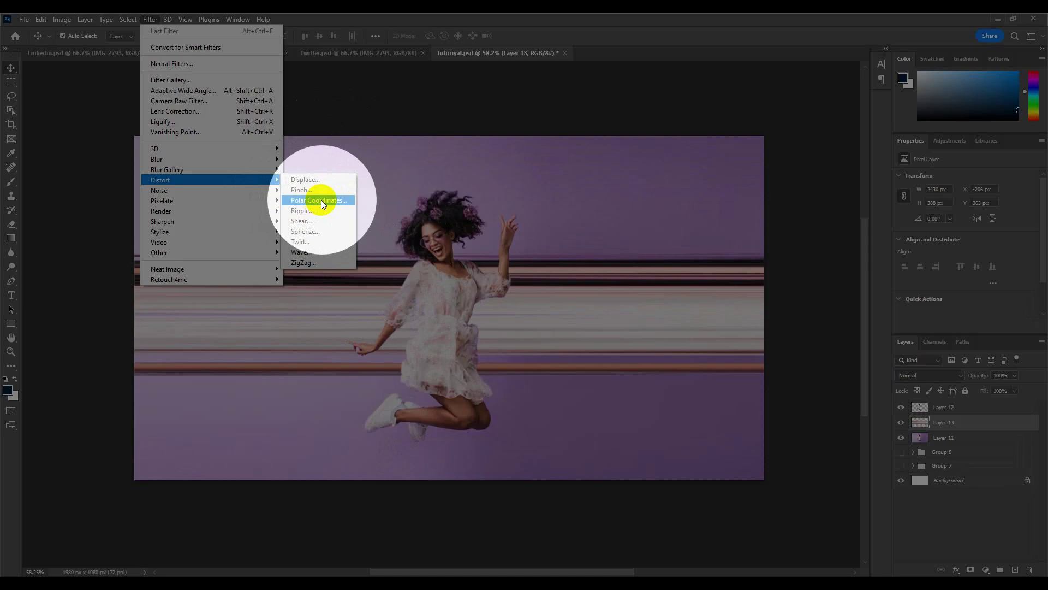
click(321, 201)
click(601, 160)
click(541, 359)
click(970, 426)
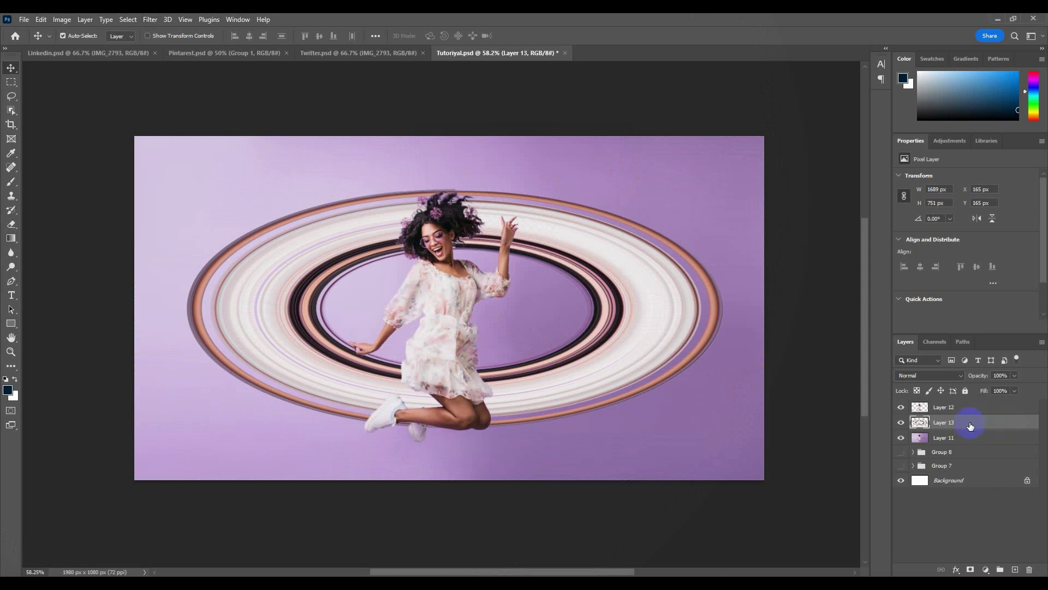
Move Layer 13's rings up and scale them to about 82% around the woman.
click(926, 409)
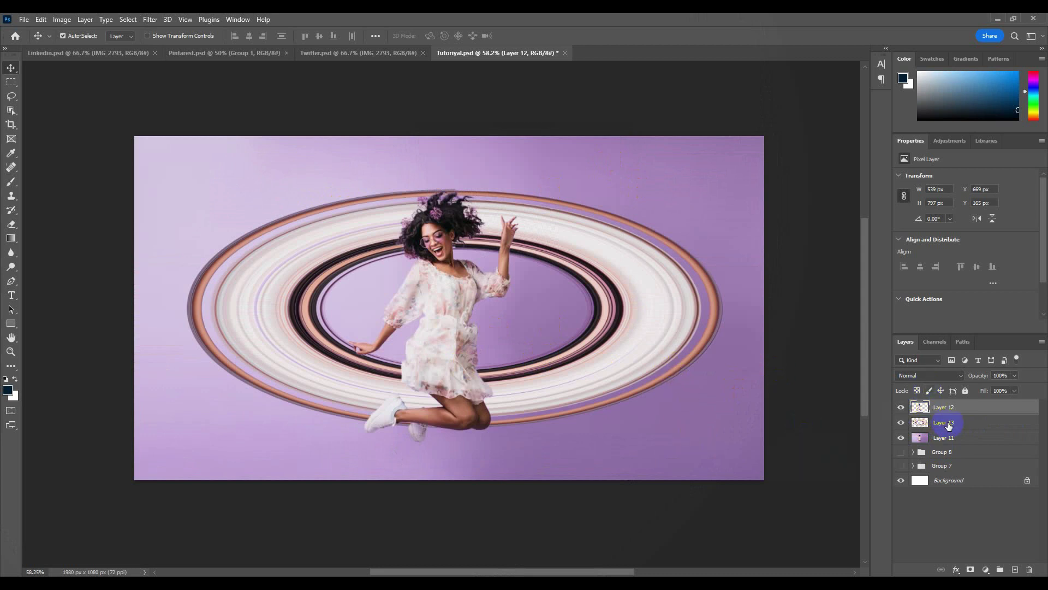
click(616, 378)
mouse_move(534, 386)
mouse_down()
mouse_move(536, 355)
mouse_move(534, 389)
mouse_up()
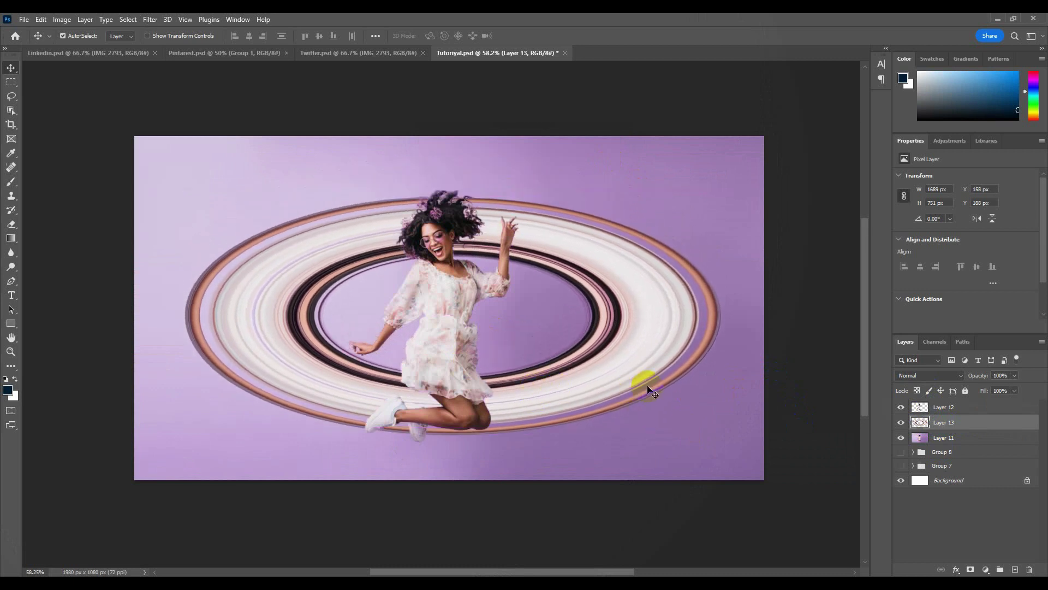
key(ctrl+t)
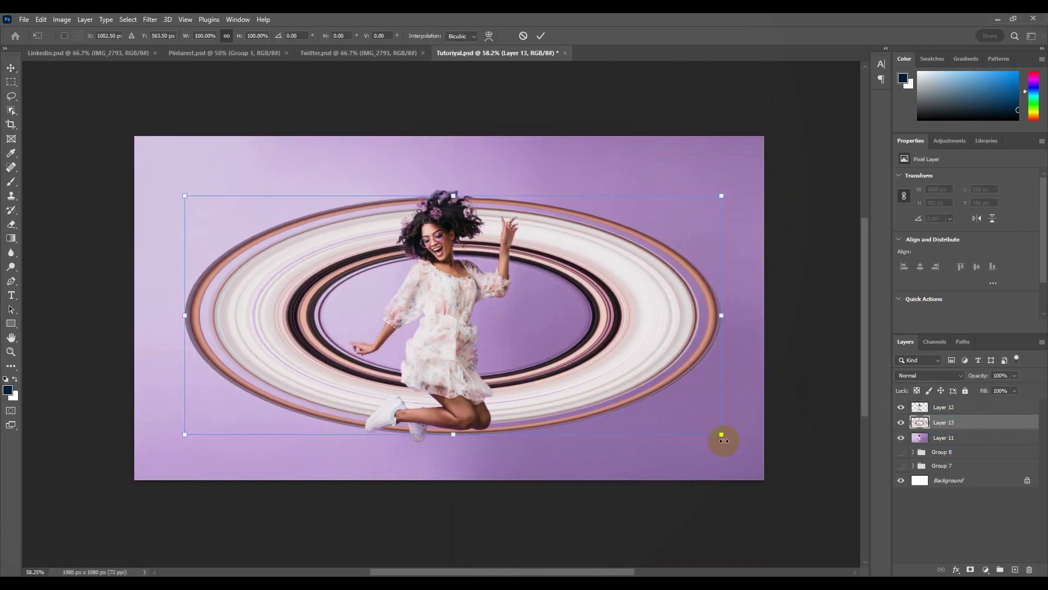
drag(721, 436, 672, 405)
drag(597, 362, 602, 348)
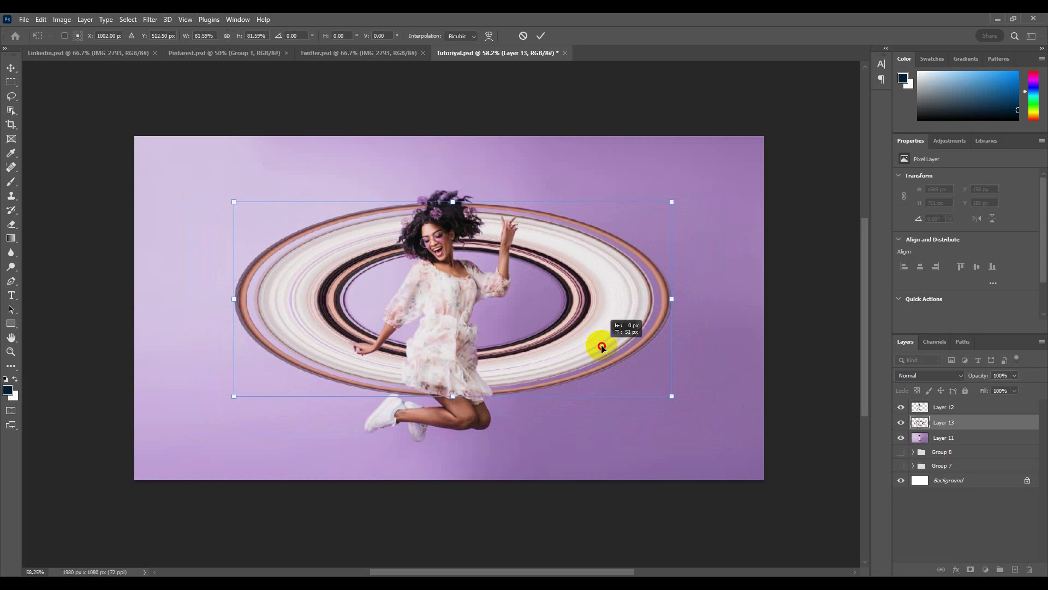
click(540, 36)
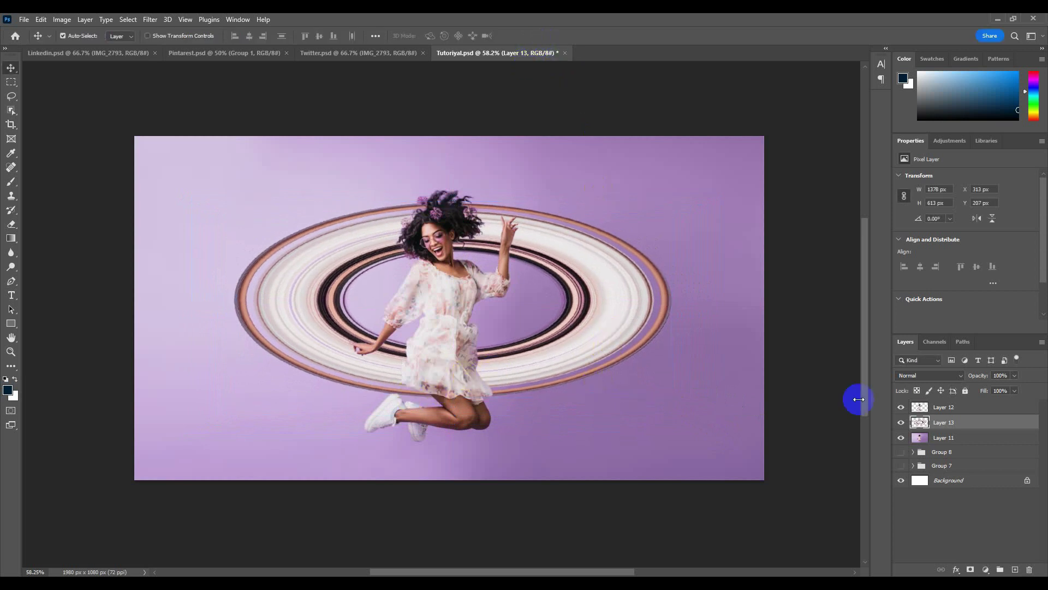
Add a layer mask to Layer 13, inverting it and back to test.
click(937, 409)
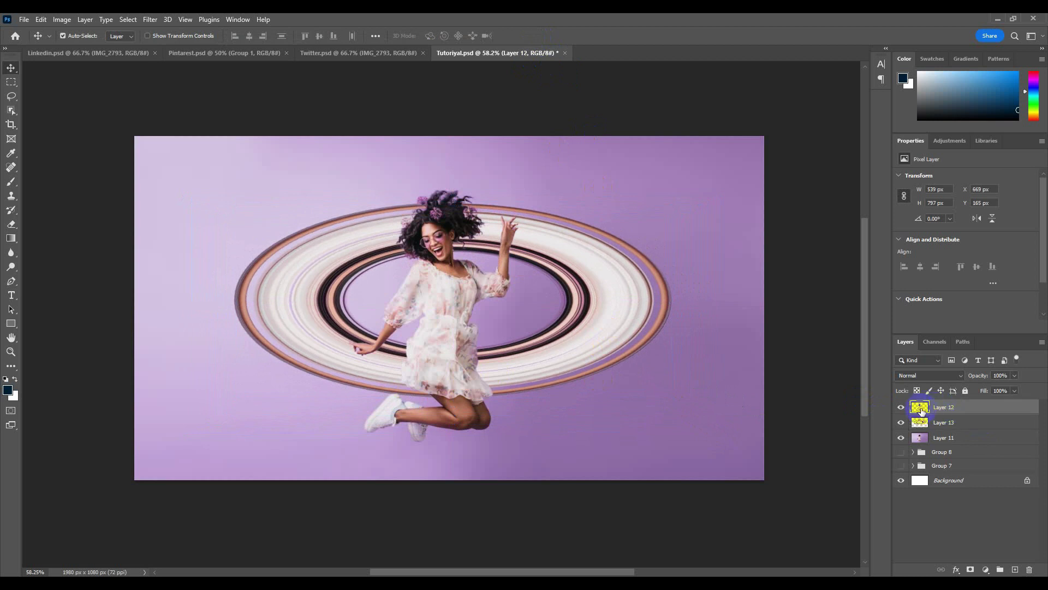
click(953, 427)
click(970, 570)
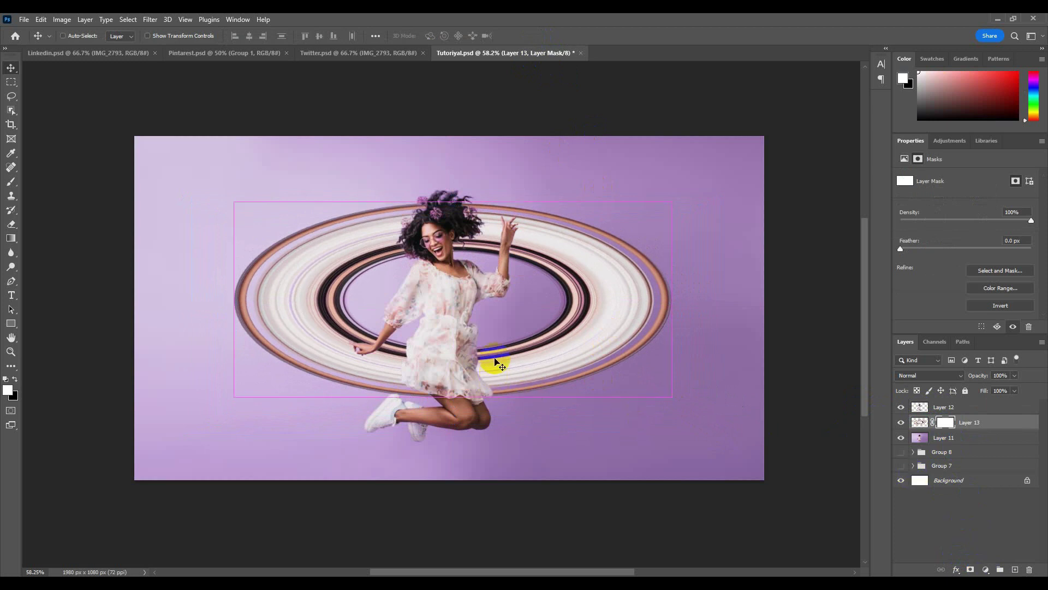
key(ctrl+i)
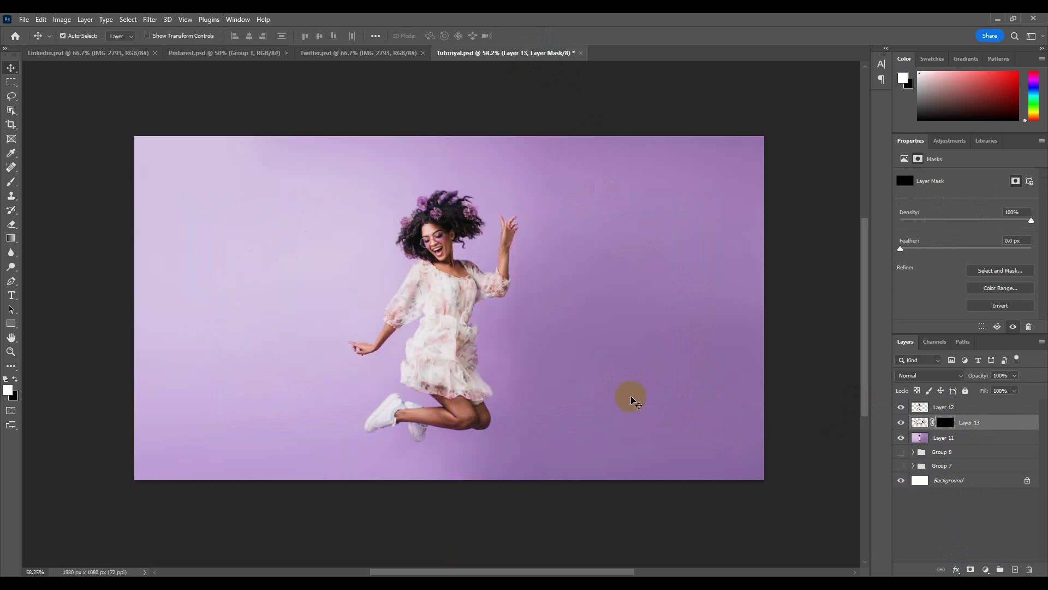
key(ctrl+i)
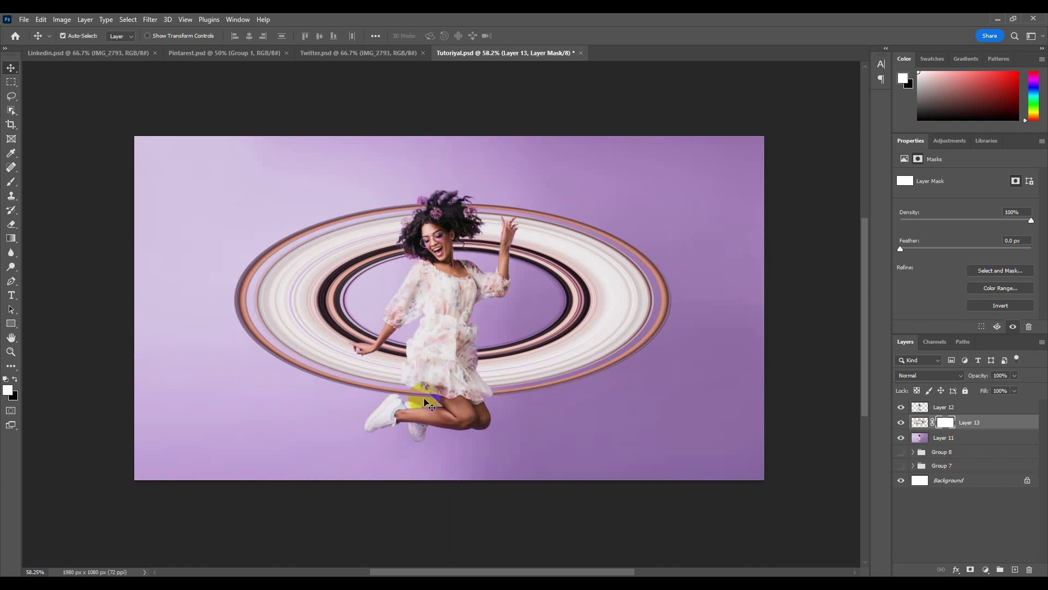
Paint black with a 40 px brush to mask the ring across the skirt.
key(b)
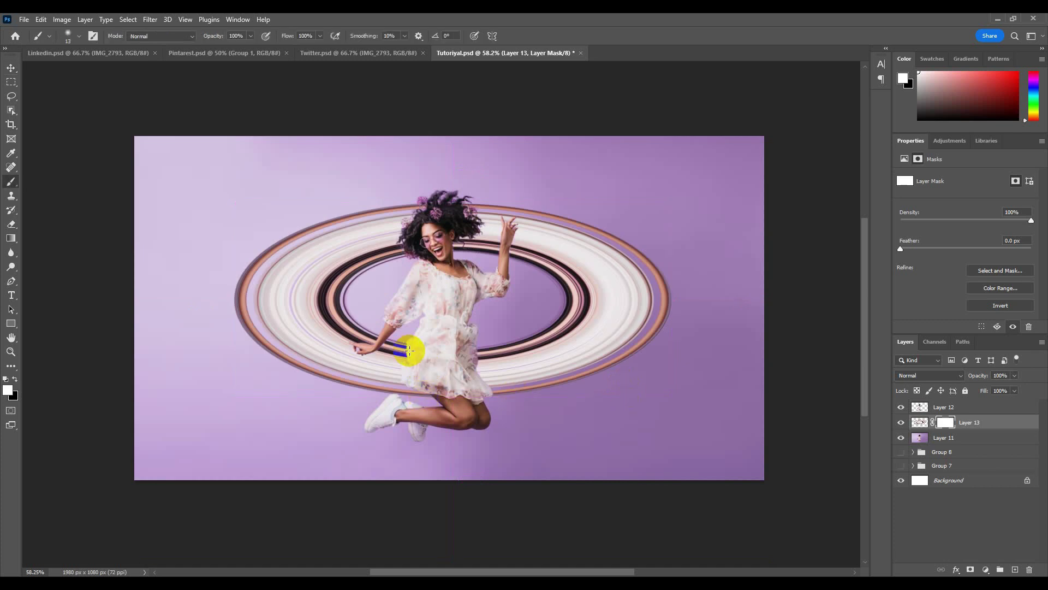
key(bracketright)
key(bracketright)
key(bracketright)
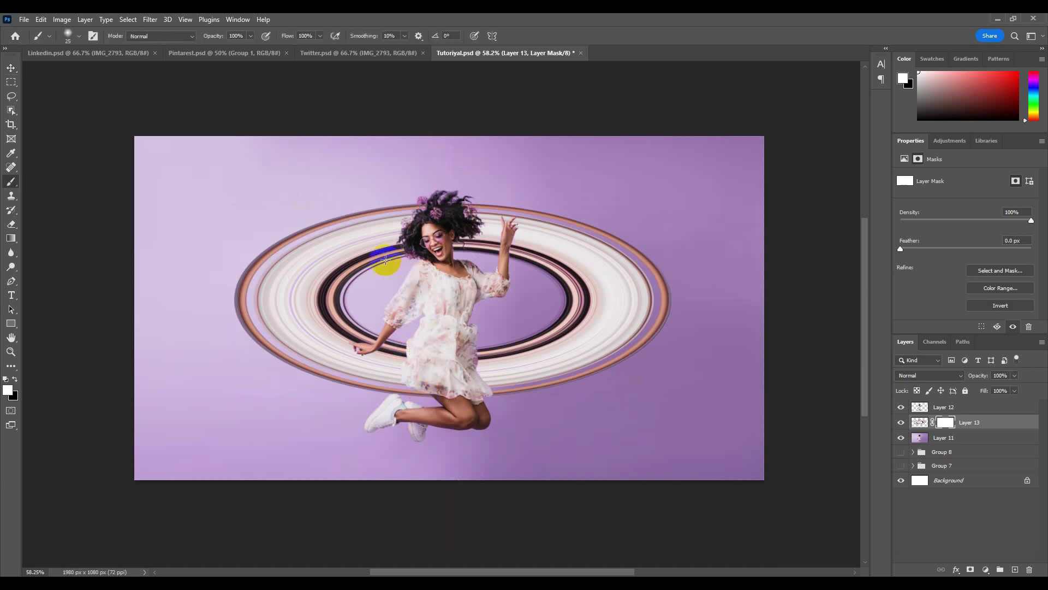
key(bracketleft)
key(bracketleft)
key(bracketleft)
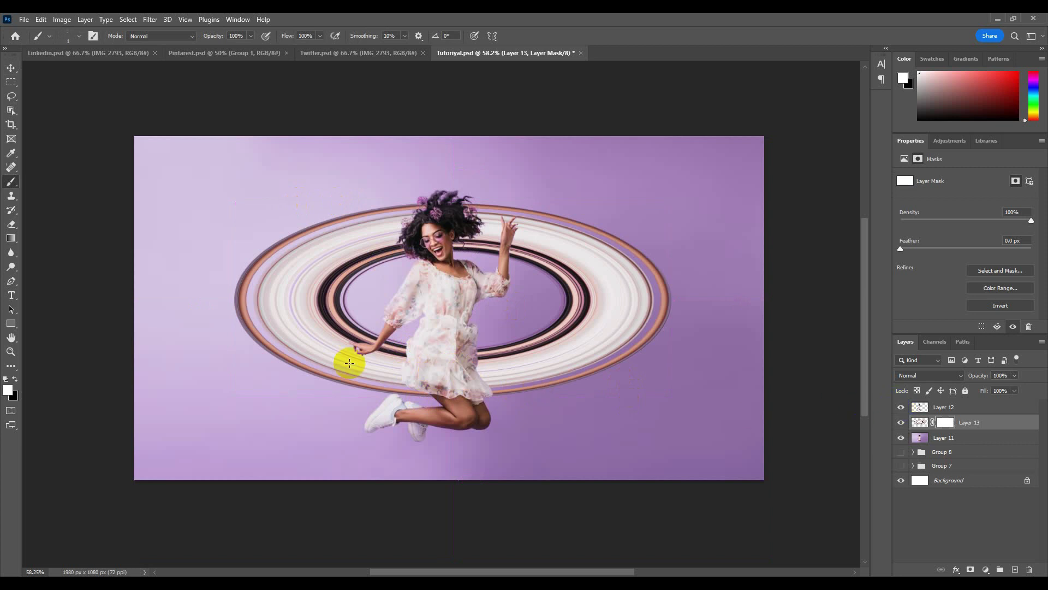
click(15, 379)
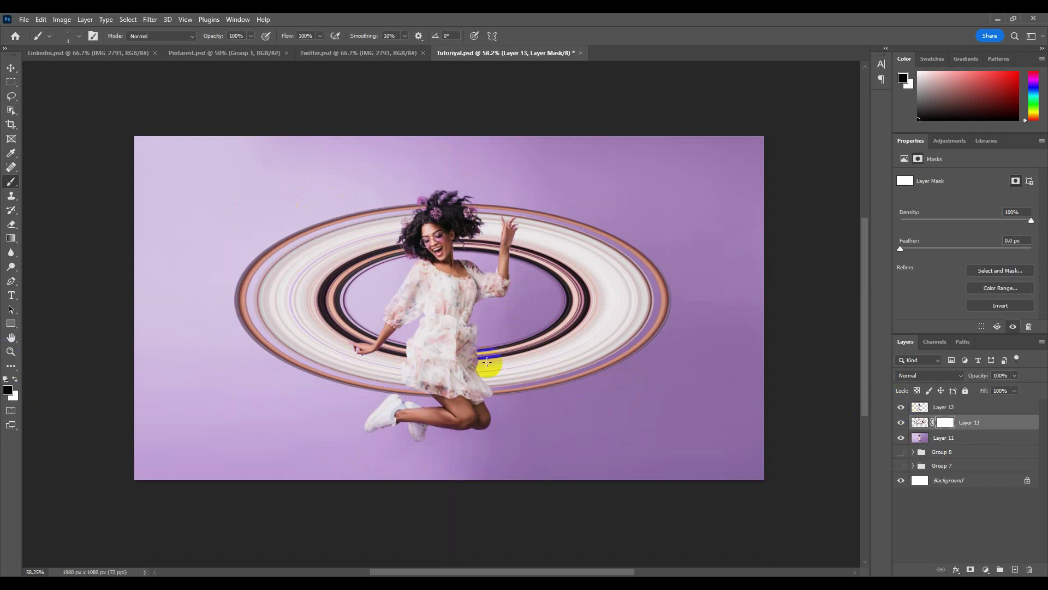
drag(489, 373, 407, 379)
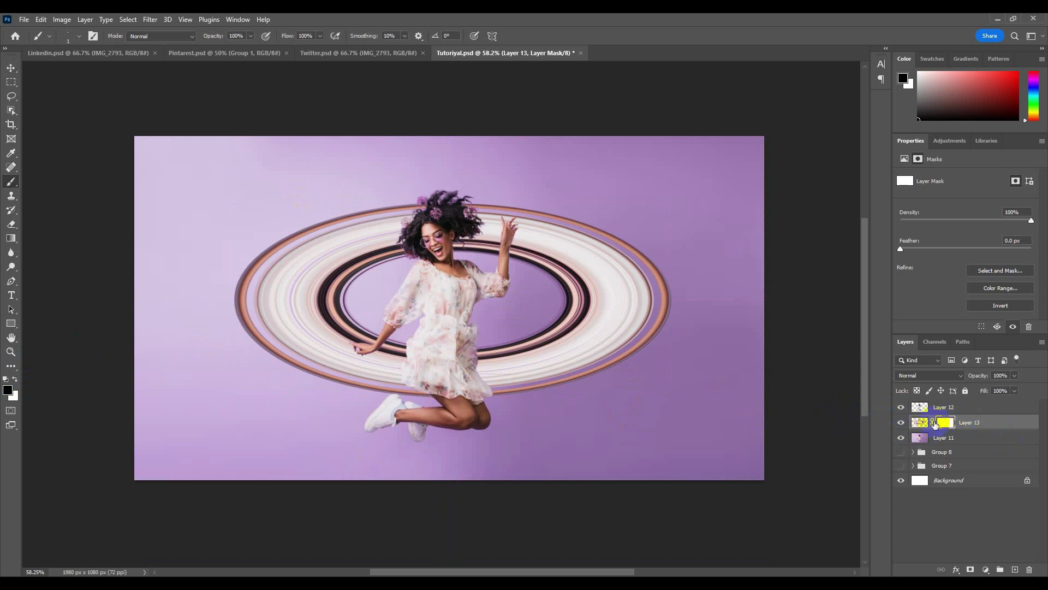
mouse_move(351, 426)
mouse_down()
mouse_move(446, 373)
mouse_move(519, 382)
mouse_up()
Invert Layer 13's mask to hide the whole ring and set the brush to 94 px.
key(ctrl+i)
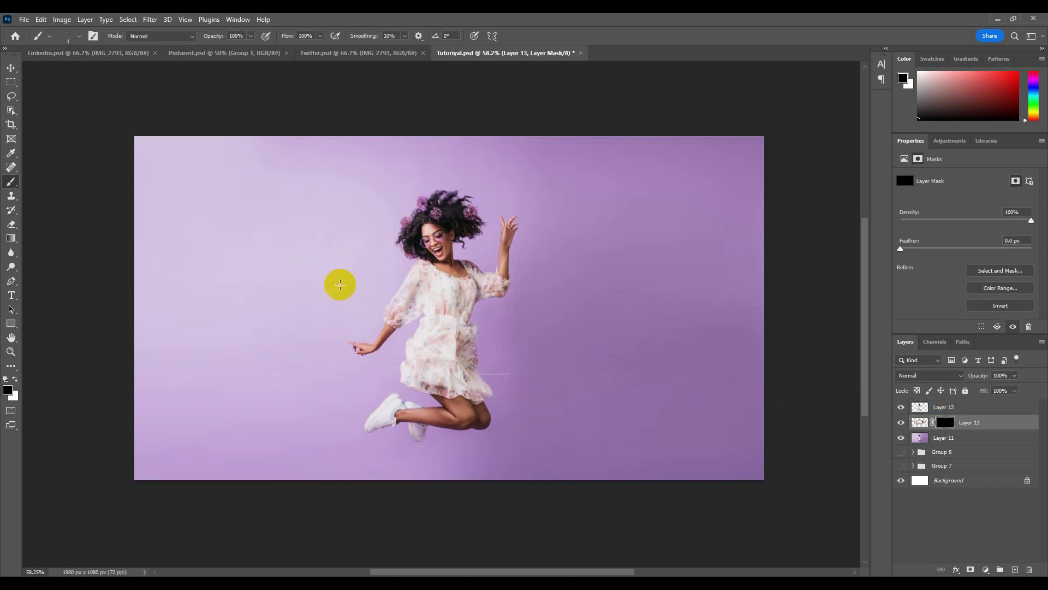
click(78, 37)
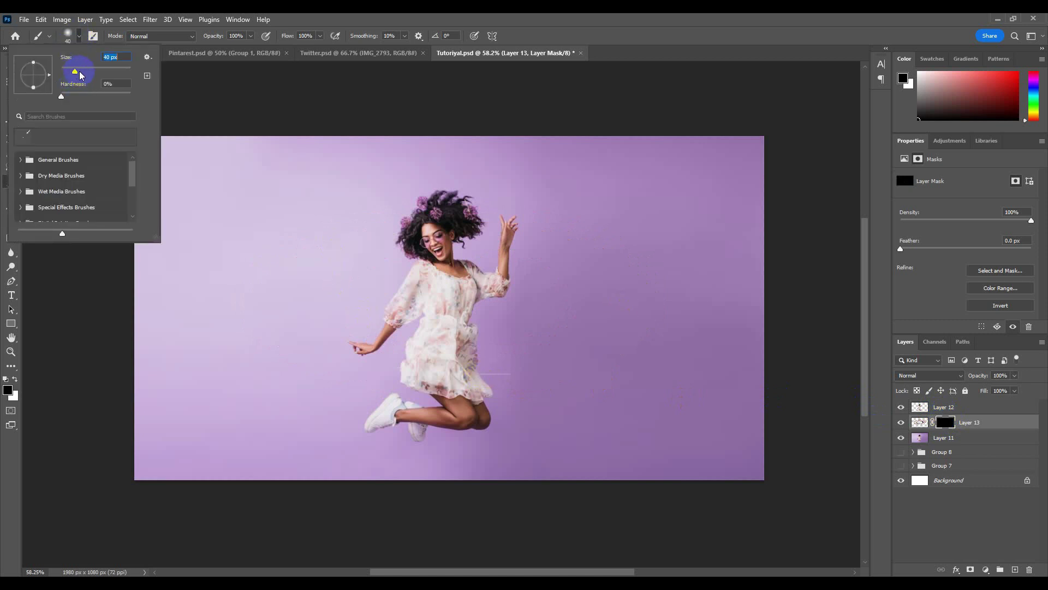
click(491, 371)
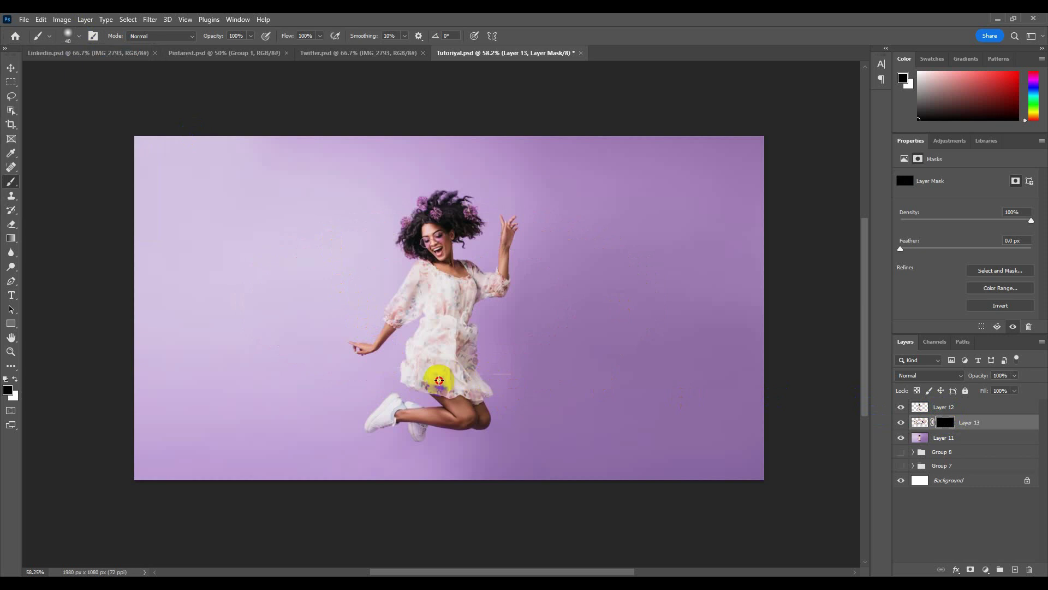
drag(431, 367, 378, 370)
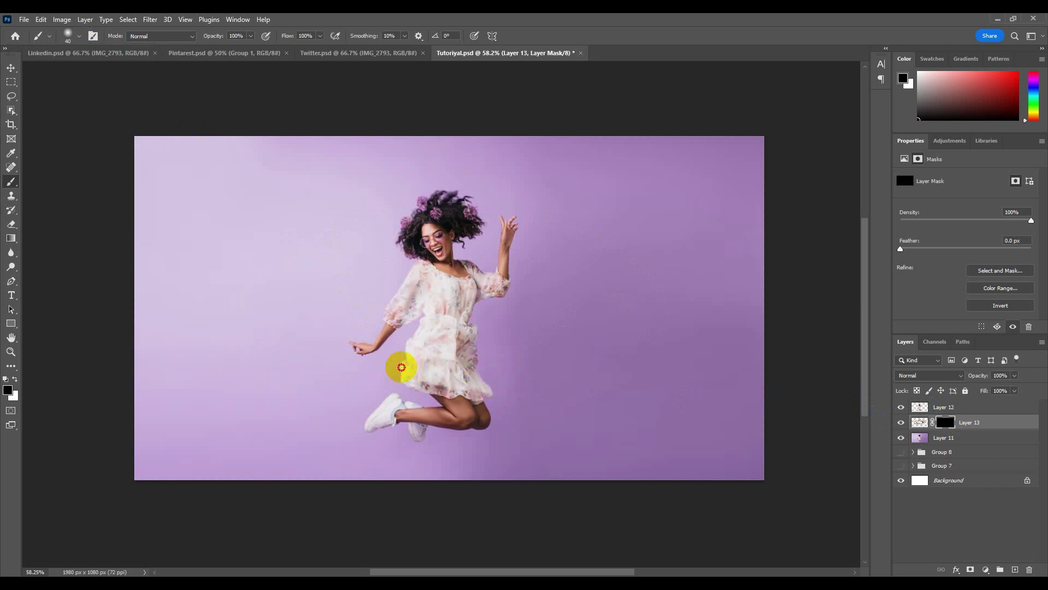
click(79, 36)
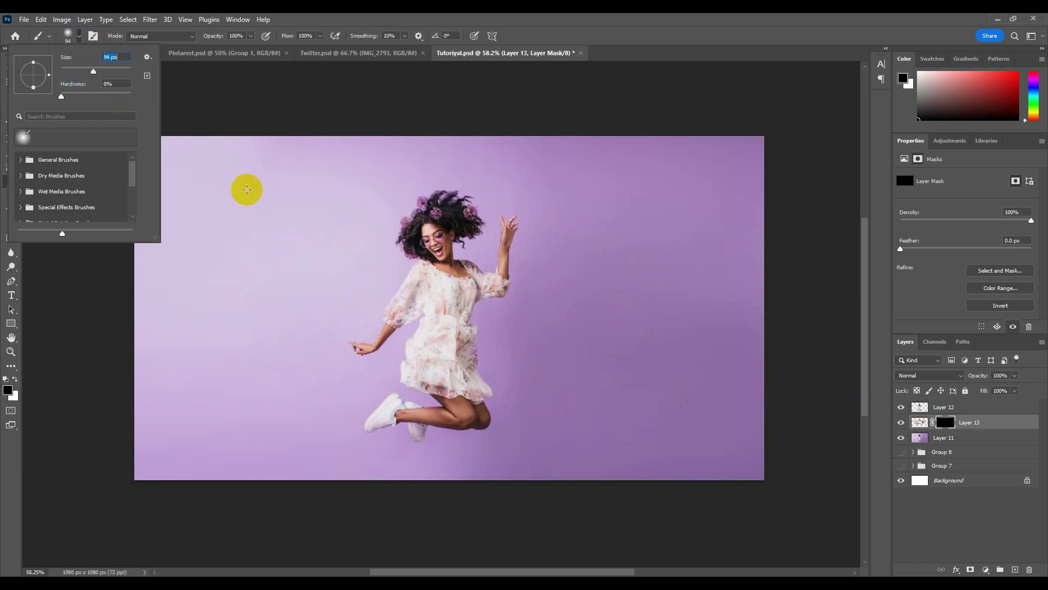
click(305, 71)
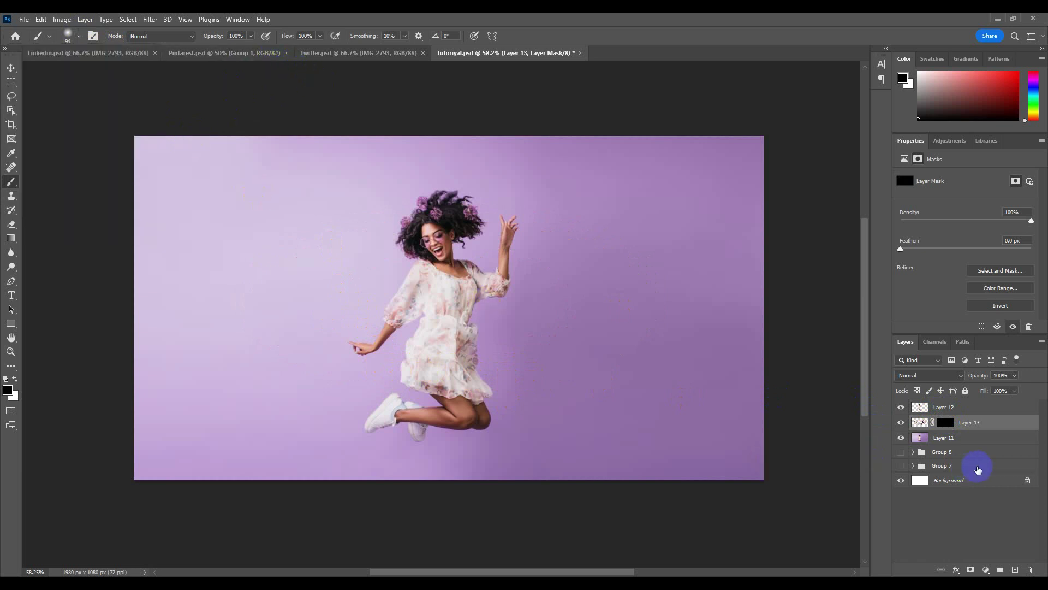
Paint white on the mask, enlarging the brush to 150, to reveal the rings around the woman.
drag(514, 327, 515, 358)
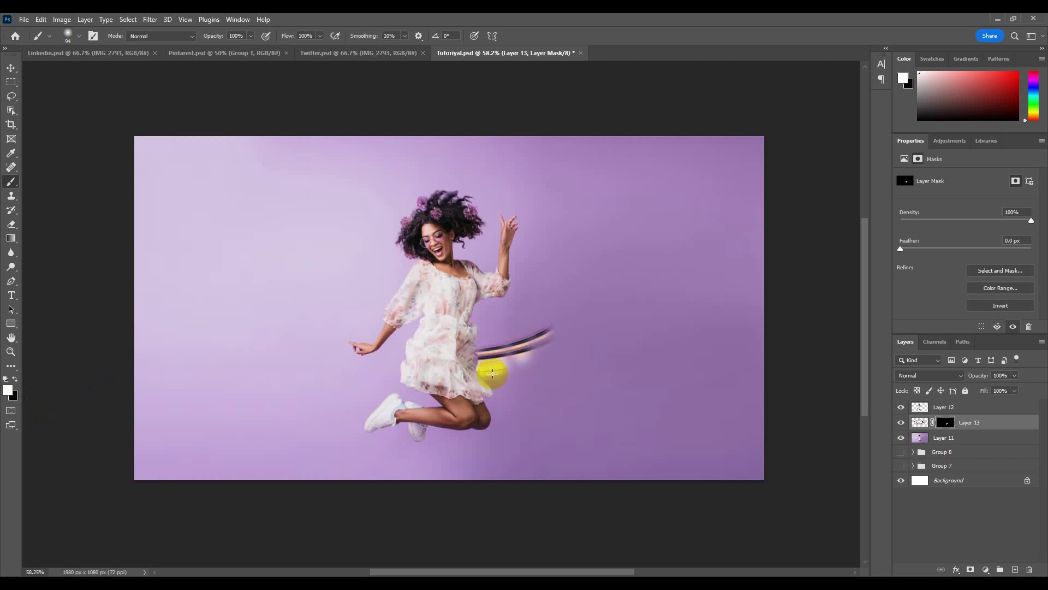
drag(493, 373, 555, 335)
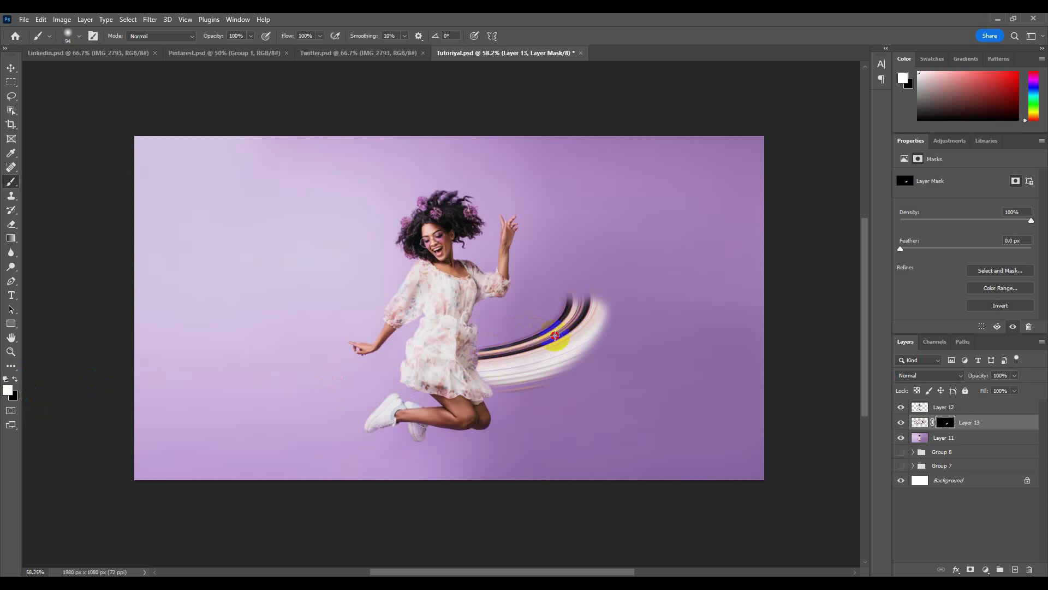
mouse_move(499, 387)
mouse_down()
mouse_move(607, 362)
mouse_move(576, 264)
mouse_move(581, 327)
mouse_move(551, 263)
mouse_move(520, 249)
mouse_move(367, 246)
mouse_move(499, 230)
mouse_move(367, 240)
mouse_move(583, 230)
mouse_move(597, 234)
mouse_move(556, 240)
mouse_move(630, 312)
mouse_up()
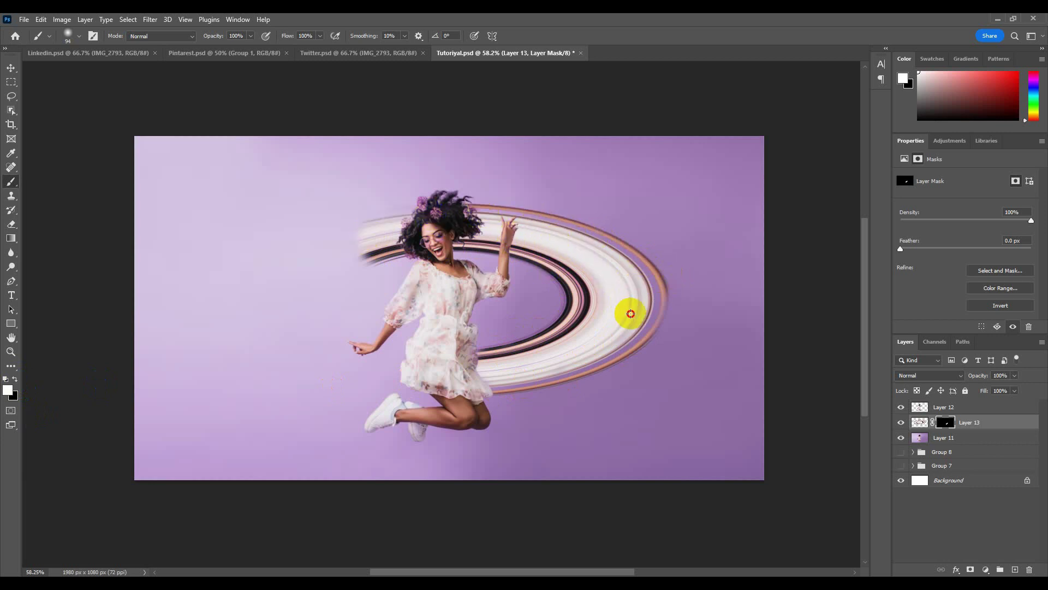
key(bracketright)
key(bracketright)
key(bracketright)
drag(650, 241, 631, 347)
mouse_move(382, 218)
mouse_down()
mouse_move(316, 248)
mouse_move(311, 304)
mouse_move(335, 320)
mouse_move(375, 235)
mouse_move(292, 262)
mouse_move(356, 218)
mouse_move(425, 223)
mouse_up()
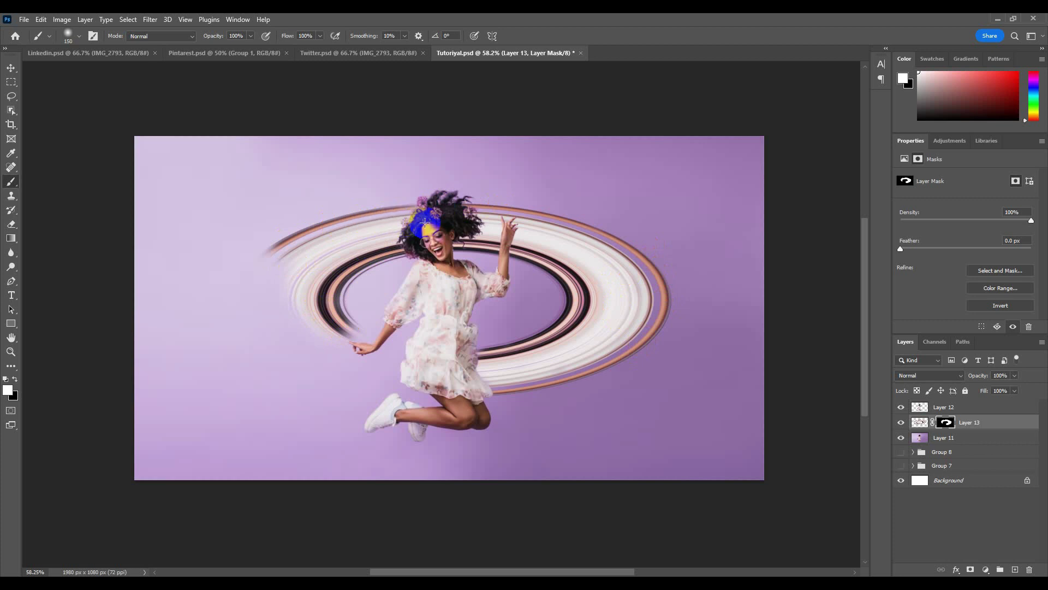
click(445, 210)
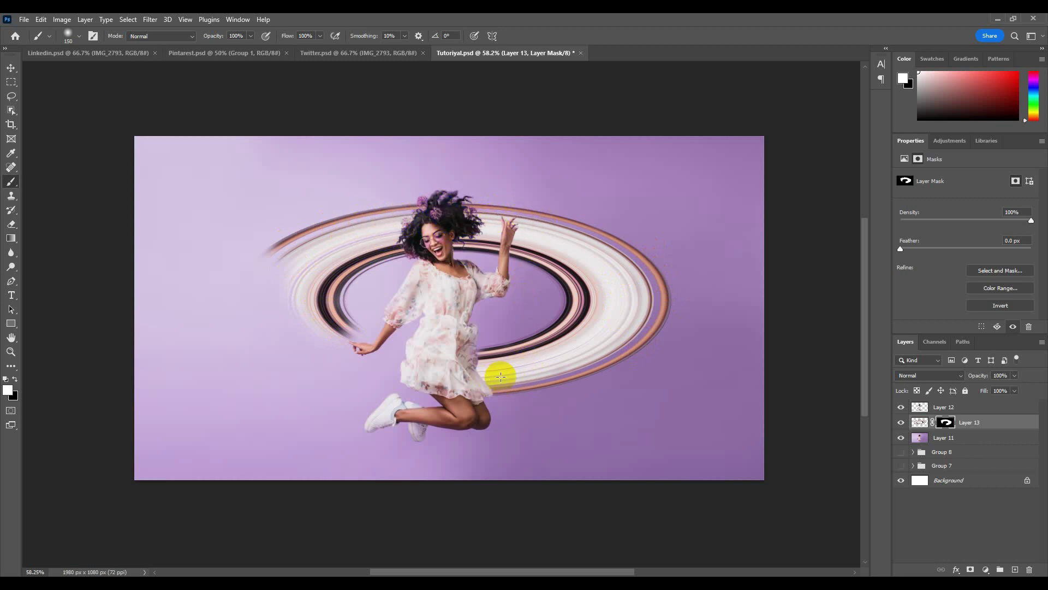
mouse_move(297, 325)
mouse_down()
mouse_move(316, 215)
mouse_move(370, 268)
mouse_up()
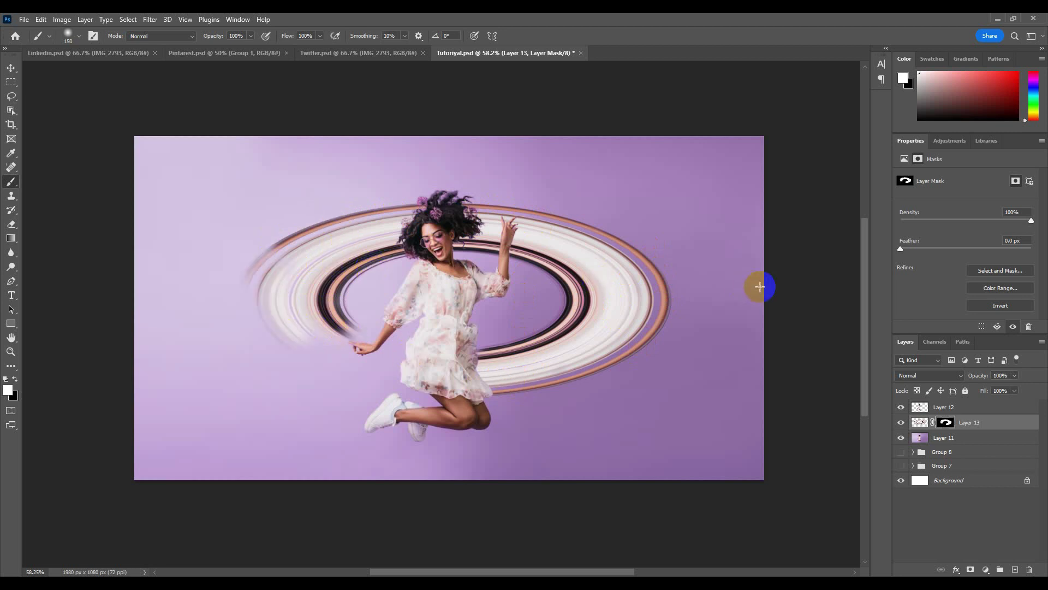